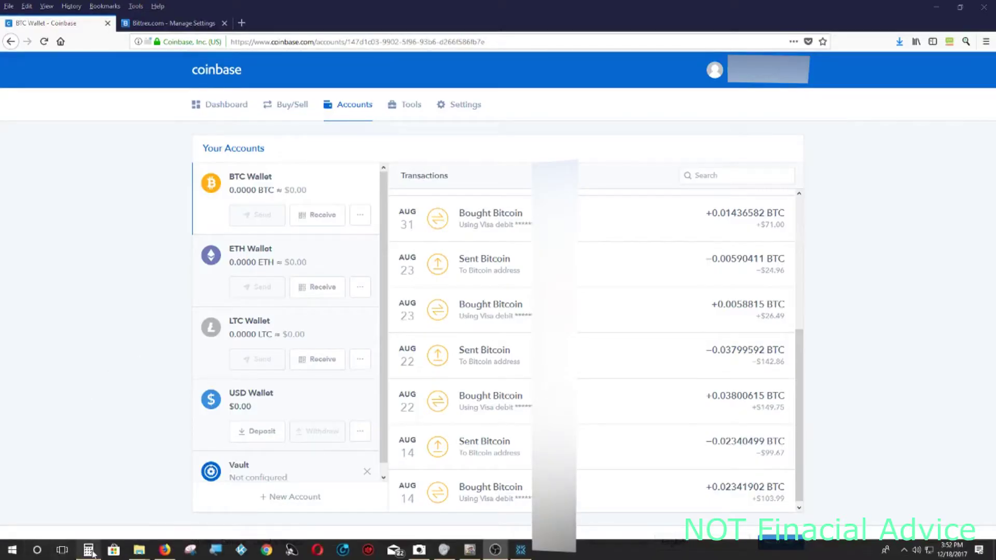
Open Windows Calculator from the taskbar beside the BTC Wallet transaction list
{"action": "left_click", "coordinate": [91, 553]}
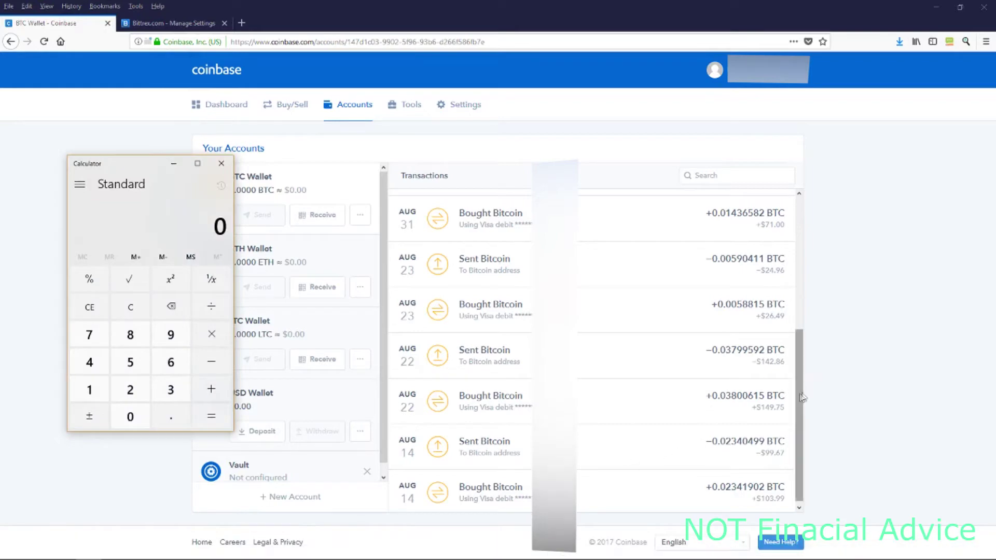
Bring Calculator to the front and start the sum with 103.99
{"action": "left_click", "coordinate": [803, 397]}
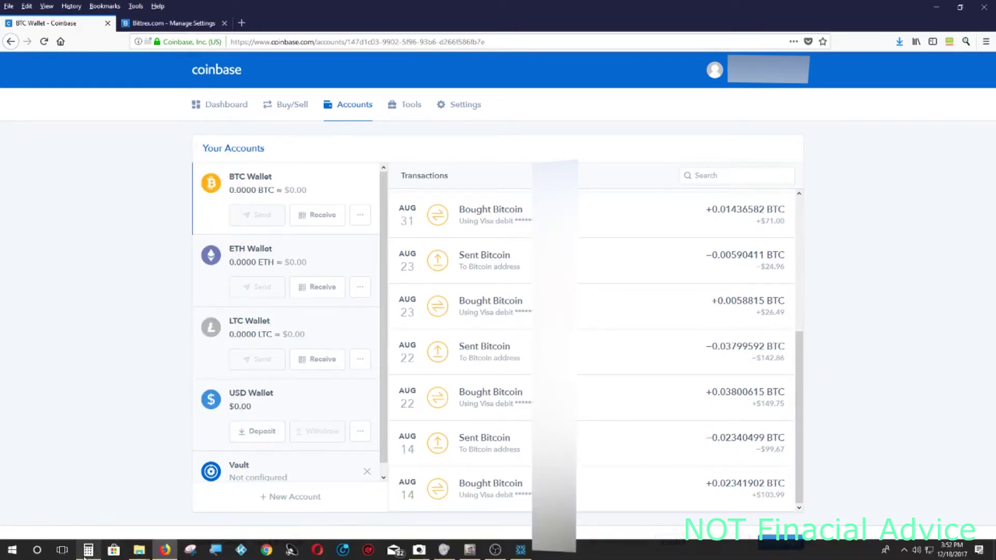
{"action": "left_click", "coordinate": [87, 552]}
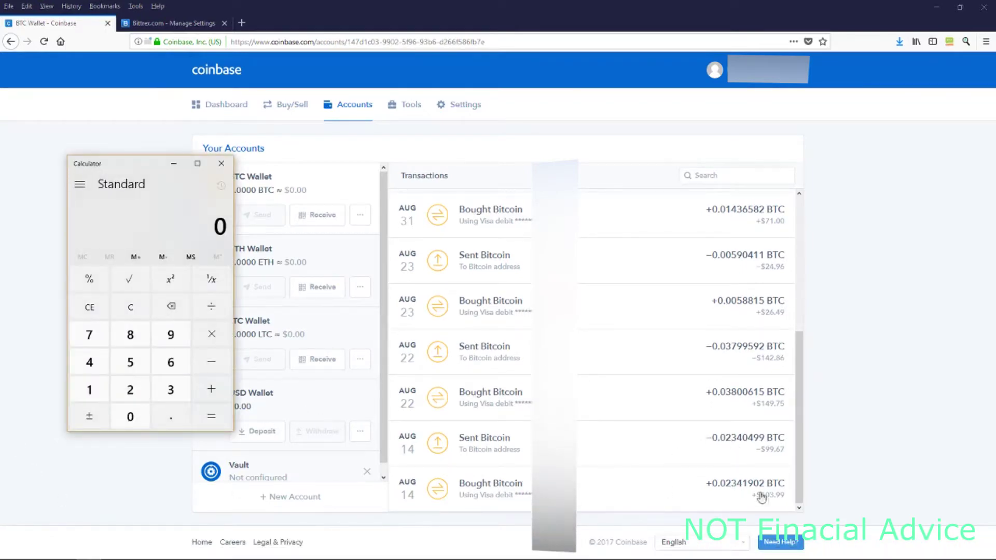
{"action": "left_click", "coordinate": [89, 389]}
{"action": "left_click", "coordinate": [130, 417]}
{"action": "left_click", "coordinate": [170, 389]}
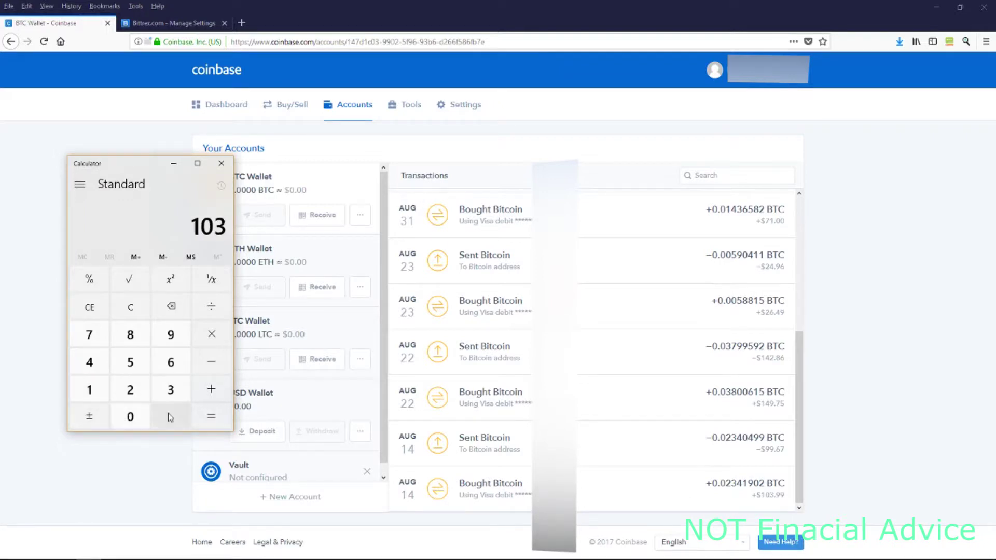
{"action": "left_click", "coordinate": [170, 417]}
{"action": "left_click", "coordinate": [170, 334]}
{"action": "left_click", "coordinate": [170, 334]}
{"action": "left_click", "coordinate": [211, 389]}
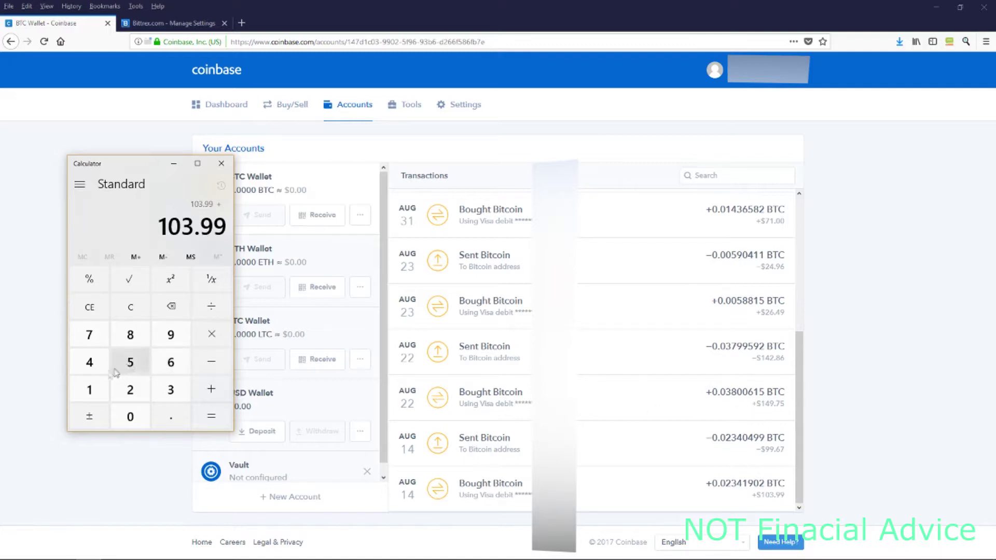
Add 149.75 to the sum, giving 253.74
{"action": "left_click", "coordinate": [90, 390]}
{"action": "left_click", "coordinate": [89, 362]}
{"action": "left_click", "coordinate": [170, 335]}
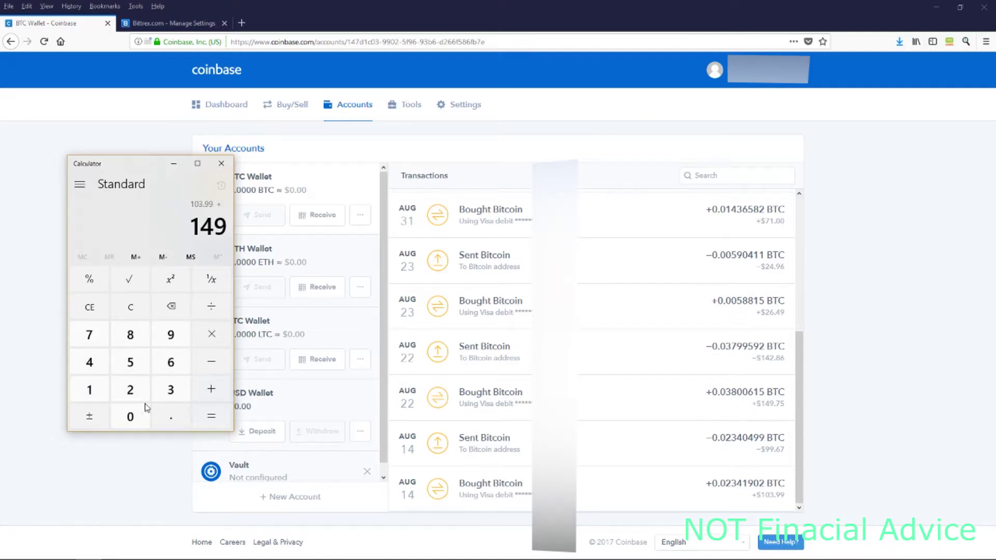
{"action": "left_click", "coordinate": [171, 416]}
{"action": "left_click", "coordinate": [87, 333]}
{"action": "left_click", "coordinate": [131, 362]}
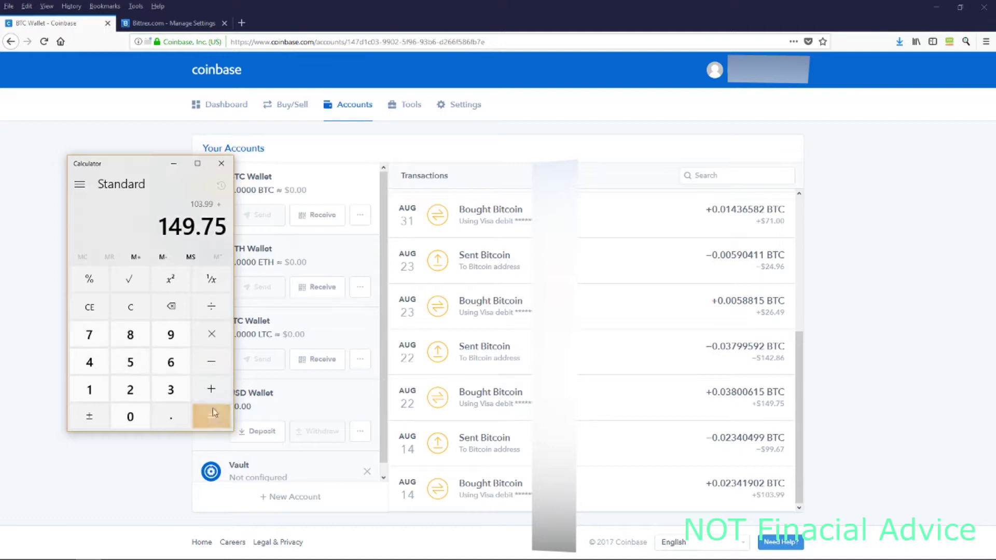
{"action": "left_click", "coordinate": [211, 389]}
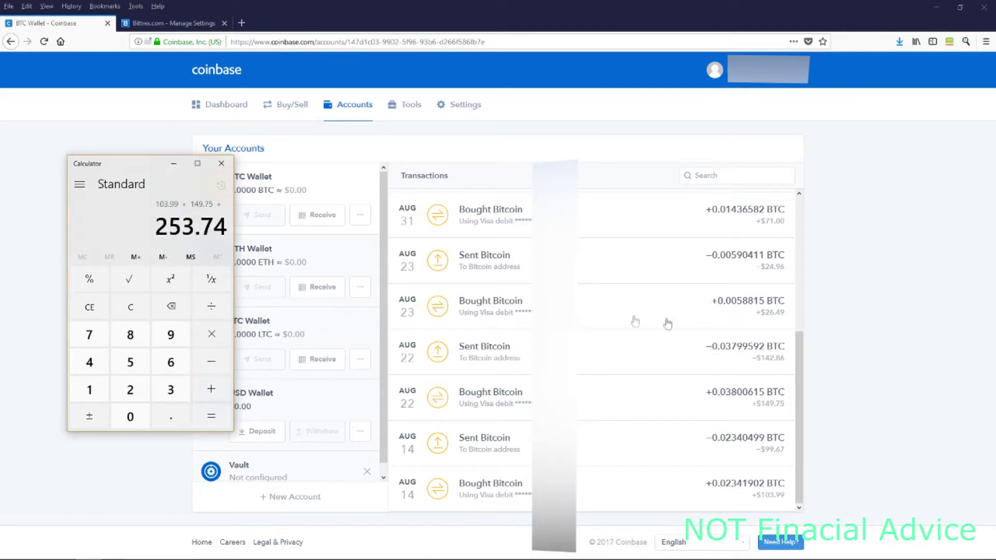
Add 26.49 and 71 to the running total, reaching 351.23
{"action": "left_click", "coordinate": [131, 389]}
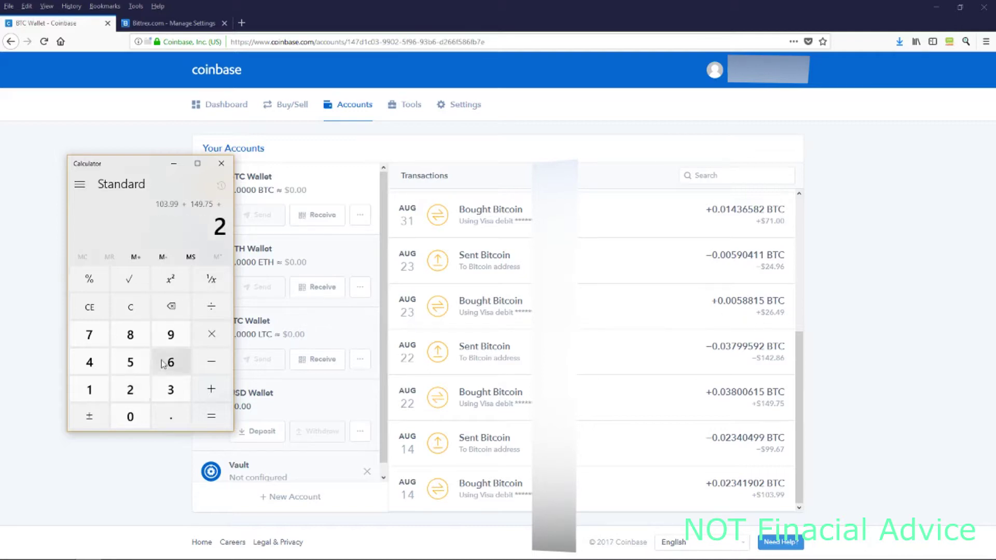
{"action": "left_click", "coordinate": [171, 362]}
{"action": "left_click", "coordinate": [171, 417]}
{"action": "left_click", "coordinate": [94, 363]}
{"action": "left_click", "coordinate": [170, 335]}
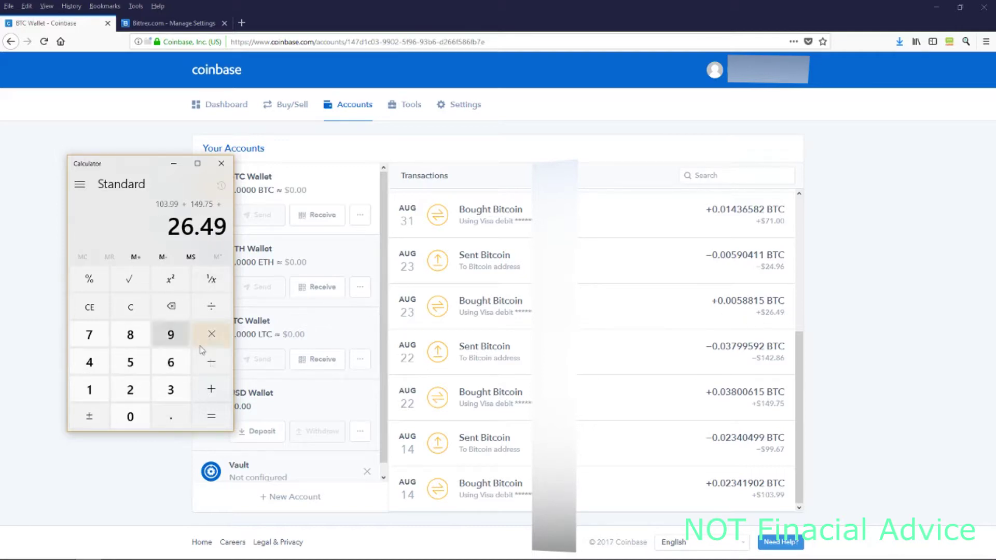
{"action": "left_click", "coordinate": [211, 391]}
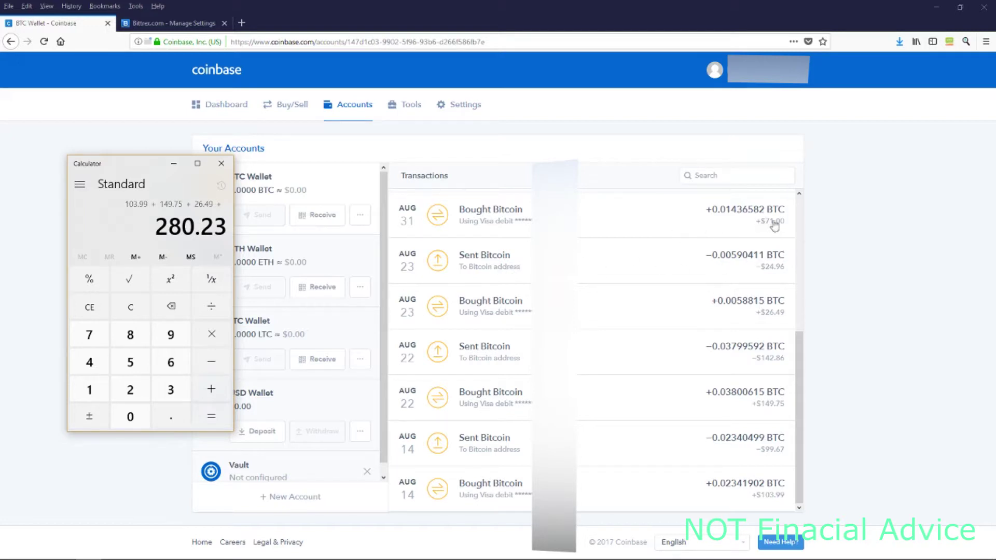
{"action": "left_click", "coordinate": [90, 336]}
{"action": "left_click", "coordinate": [89, 390]}
{"action": "left_click", "coordinate": [211, 389]}
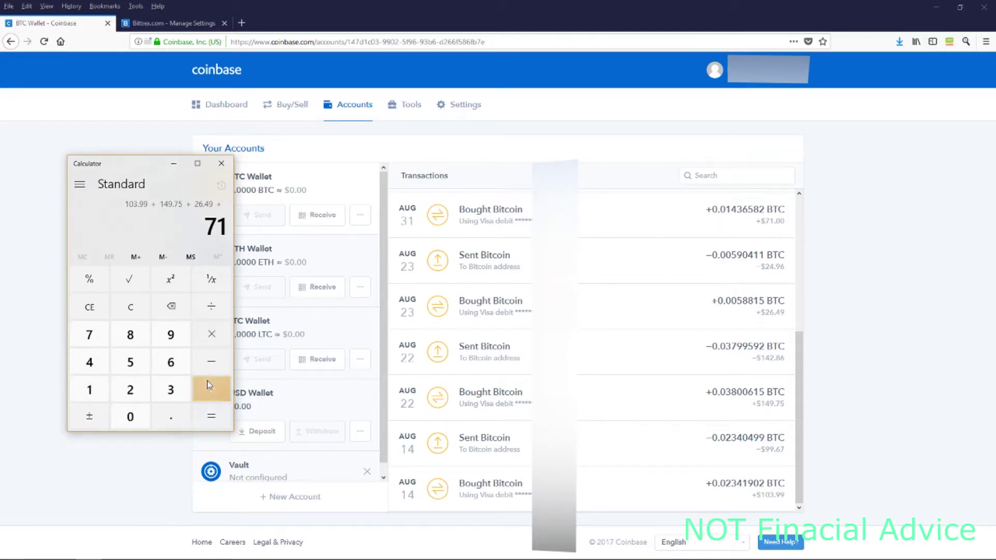
Add 37 and 65 for a final total of 453.23
{"action": "left_click_drag", "start_coordinate": [800, 364], "coordinate": [829, 201]}
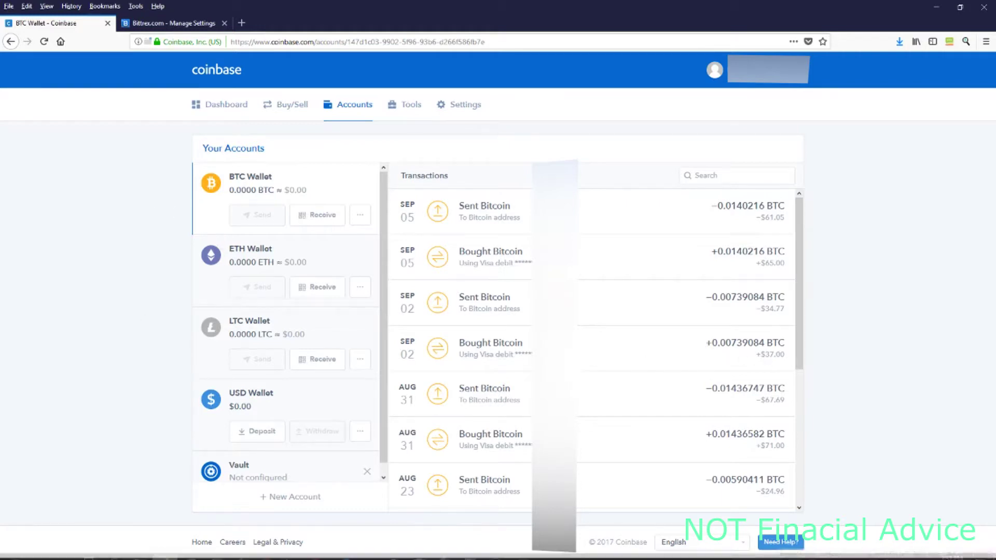
{"action": "left_click", "coordinate": [89, 550]}
{"action": "left_click", "coordinate": [170, 389]}
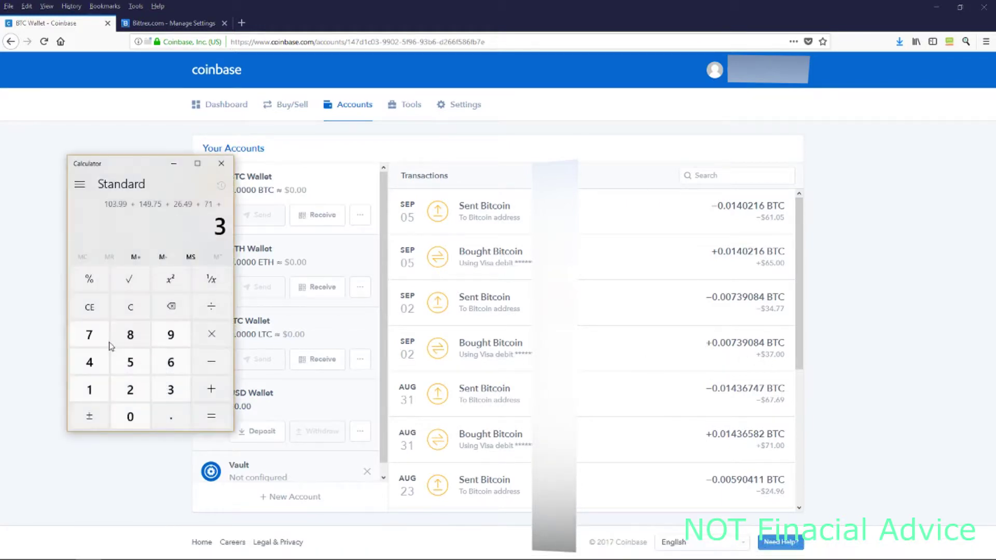
{"action": "left_click", "coordinate": [93, 340]}
{"action": "left_click", "coordinate": [167, 418]}
{"action": "left_click", "coordinate": [211, 389]}
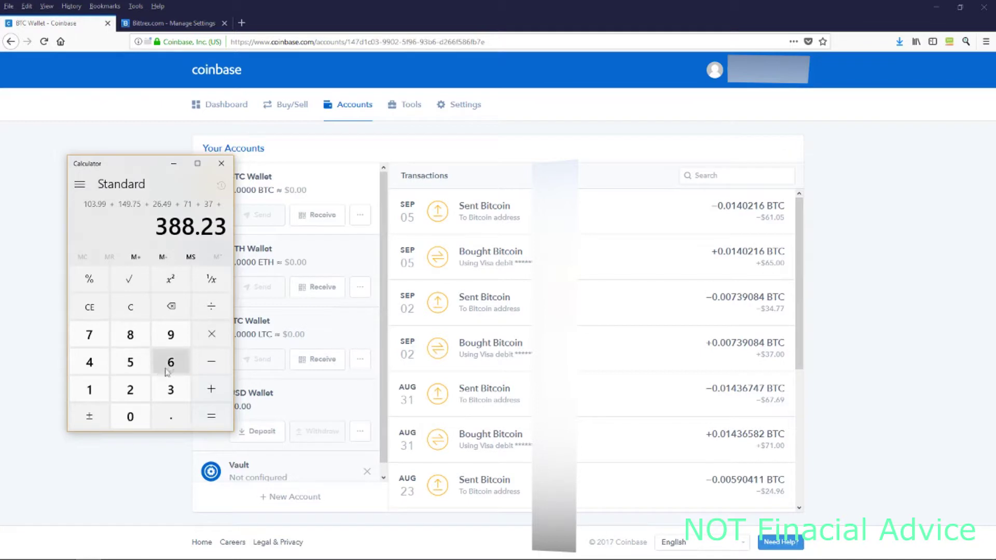
{"action": "left_click", "coordinate": [171, 362]}
{"action": "left_click", "coordinate": [130, 362]}
{"action": "left_click", "coordinate": [171, 417]}
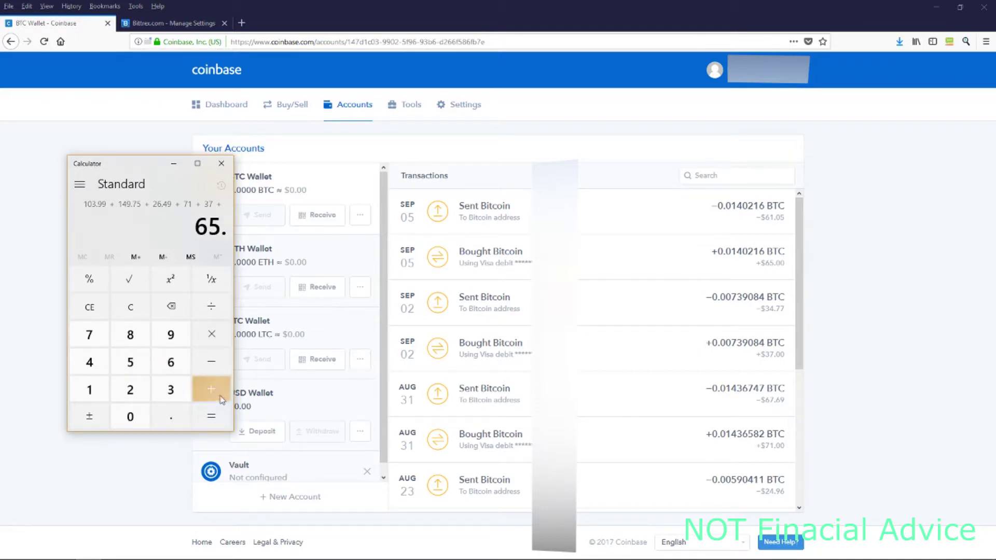
{"action": "left_click", "coordinate": [218, 398]}
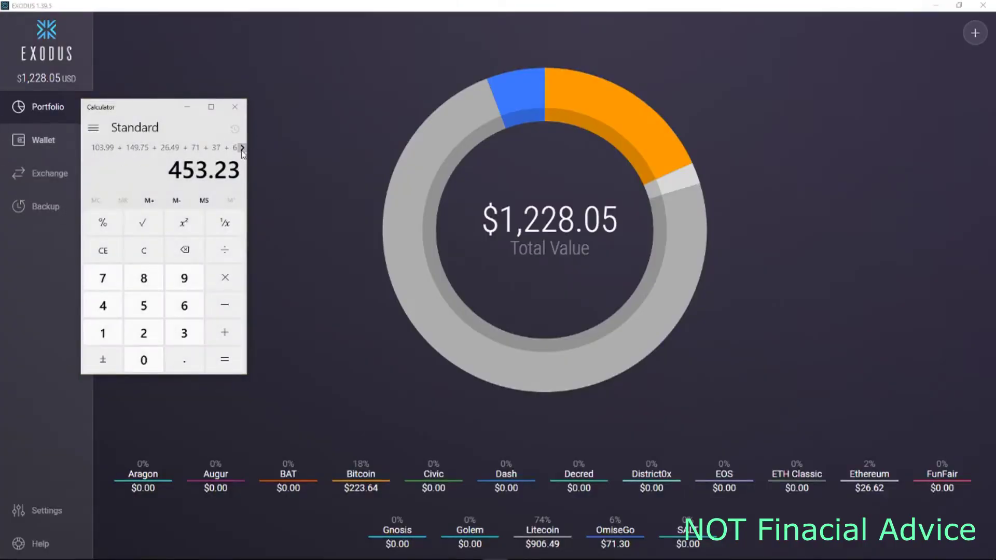
Clear the calculator and start a new sum with the 1,219.94 portfolio value
{"action": "left_click", "coordinate": [243, 148]}
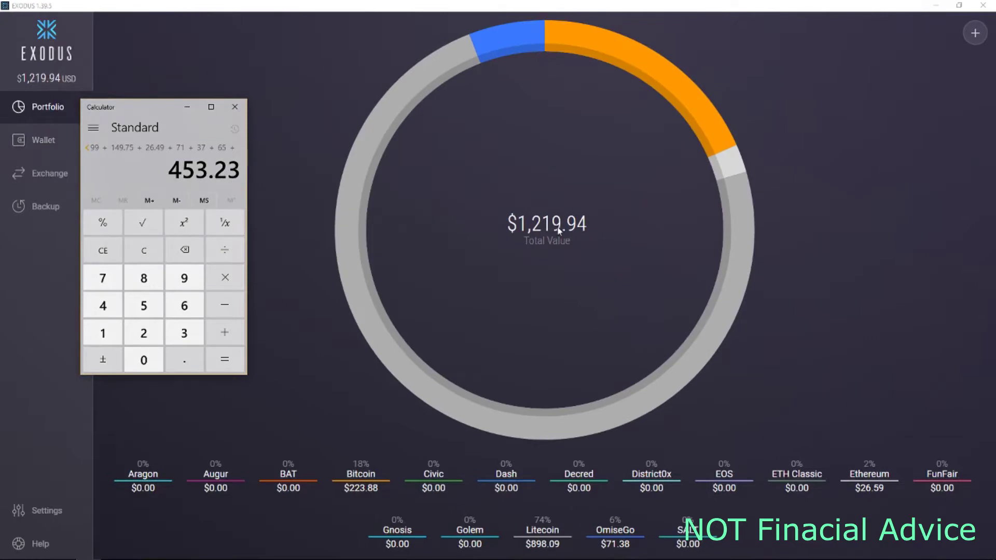
{"action": "left_click", "coordinate": [114, 254]}
{"action": "left_click", "coordinate": [137, 244]}
{"action": "left_click", "coordinate": [110, 331]}
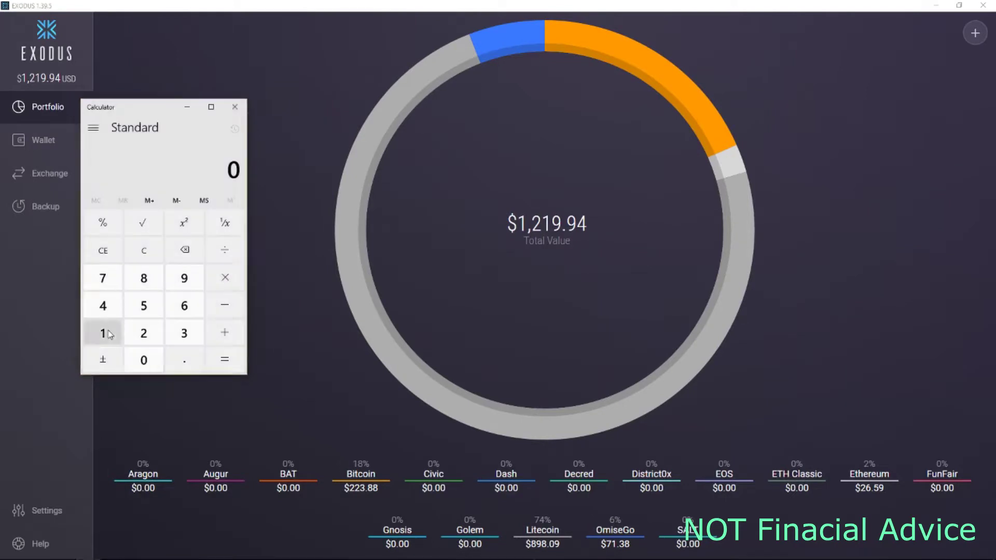
{"action": "left_click", "coordinate": [136, 332]}
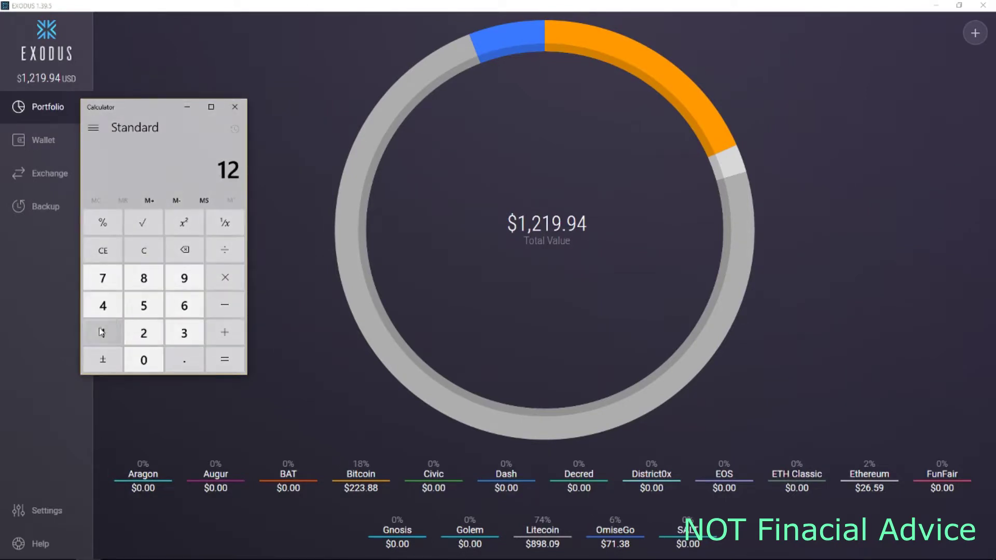
{"action": "left_click", "coordinate": [101, 330]}
{"action": "left_click", "coordinate": [176, 285]}
{"action": "left_click", "coordinate": [176, 359]}
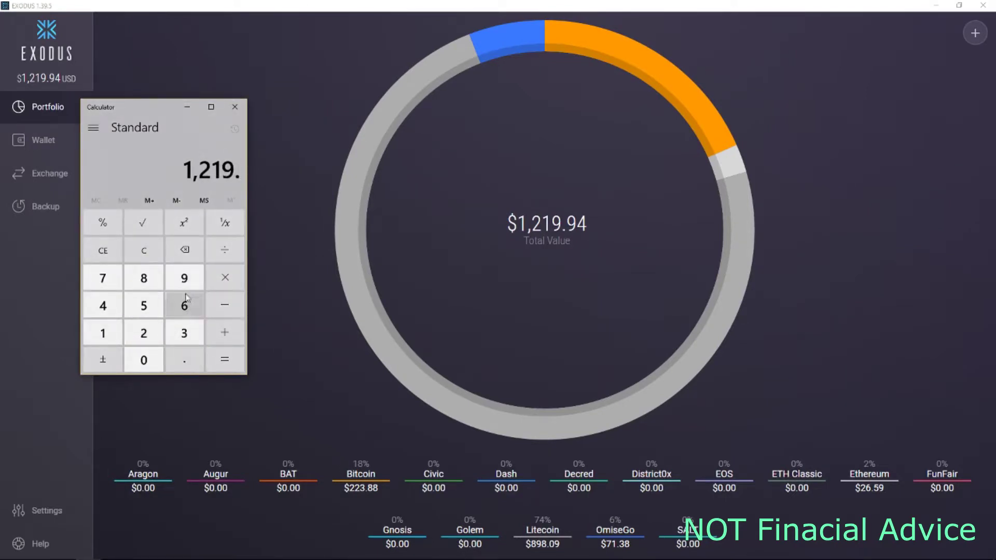
{"action": "left_click", "coordinate": [179, 280]}
{"action": "left_click", "coordinate": [103, 305]}
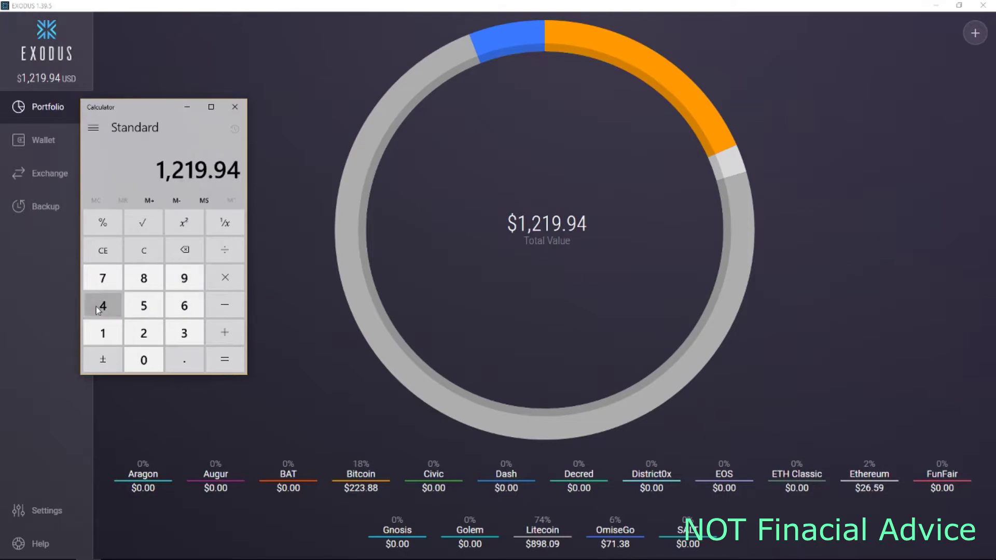
{"action": "left_click", "coordinate": [233, 336]}
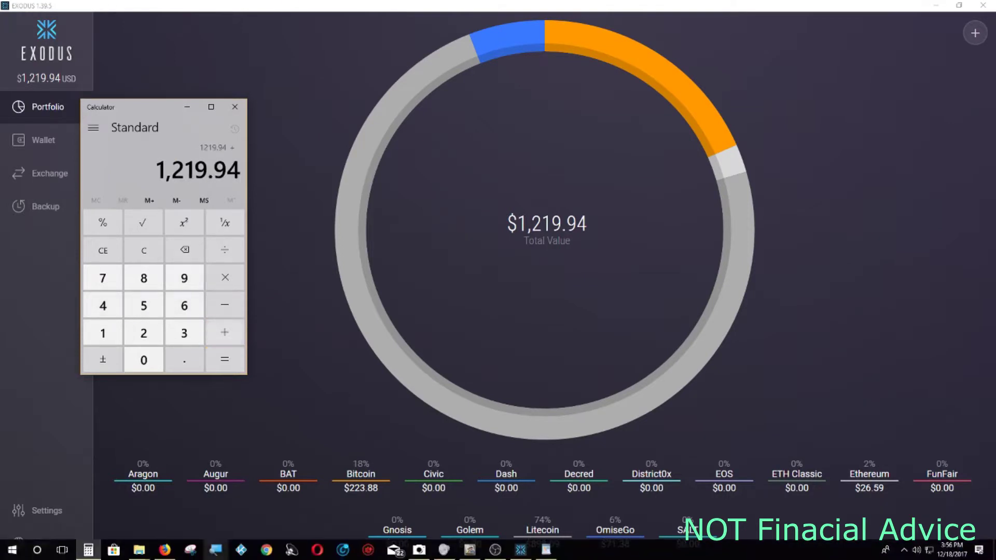
Add the 2,270.17 Bittrex balance, totalling 3,490.11
{"action": "left_click", "coordinate": [156, 550]}
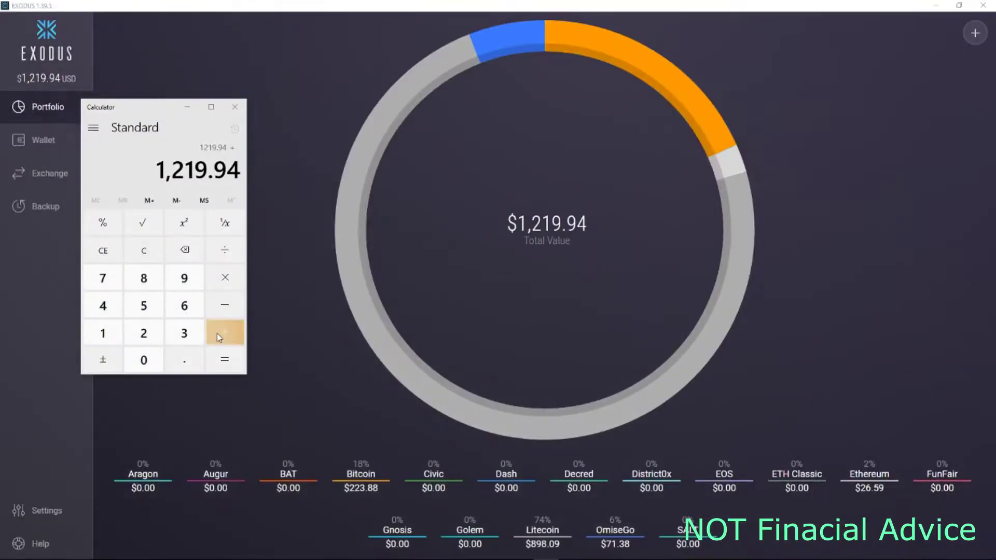
{"action": "double_click", "coordinate": [154, 339]}
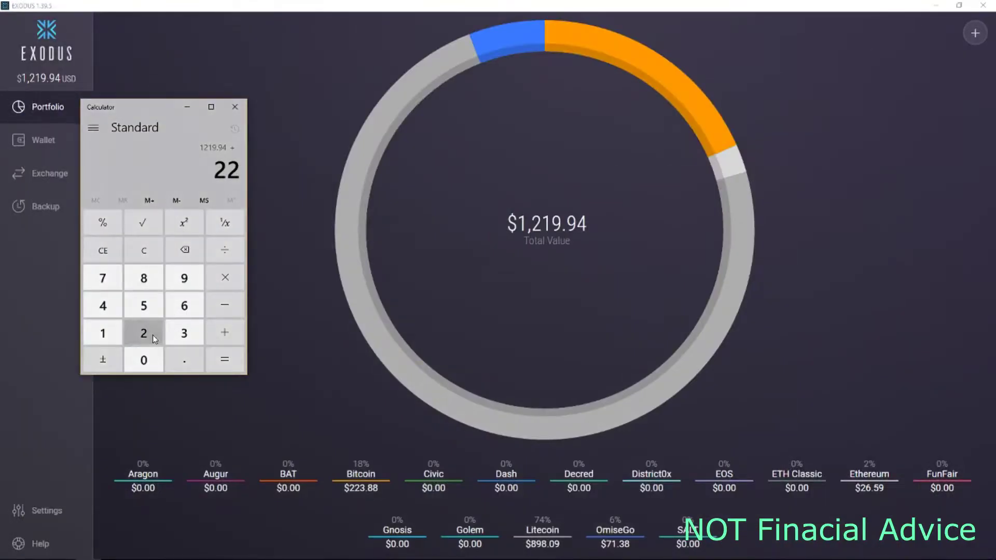
{"action": "left_click", "coordinate": [103, 278]}
{"action": "left_click", "coordinate": [156, 360]}
{"action": "left_click", "coordinate": [188, 362]}
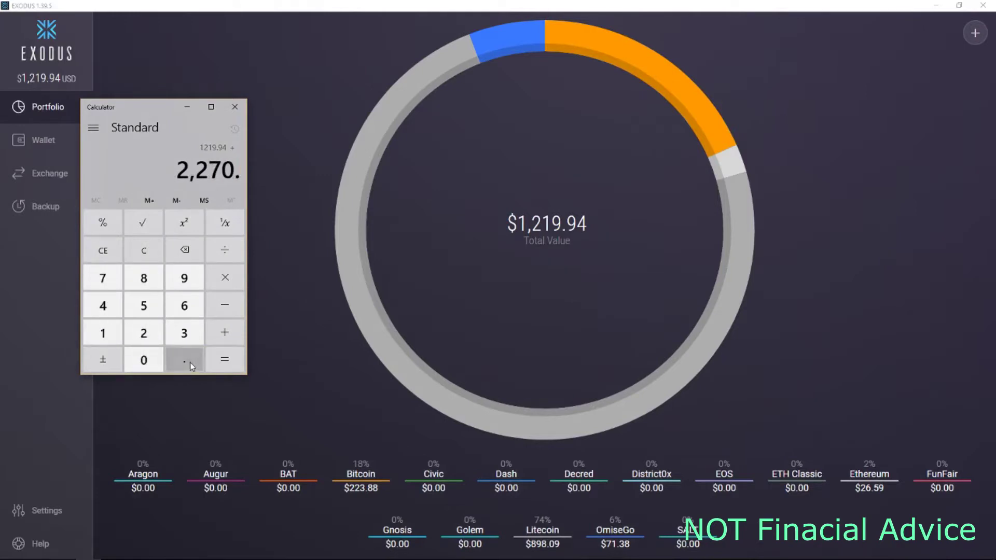
{"action": "left_click", "coordinate": [107, 326]}
{"action": "left_click", "coordinate": [105, 285]}
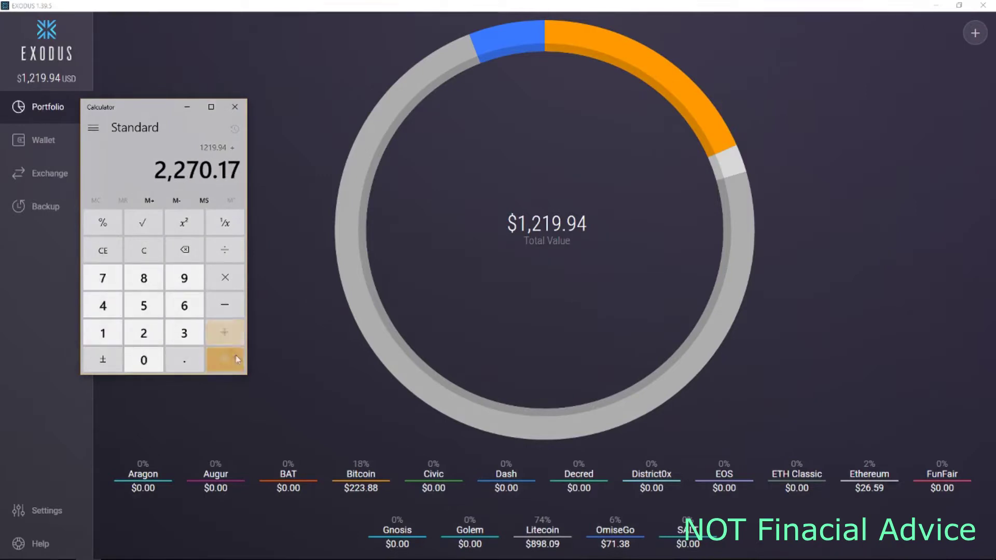
{"action": "left_click", "coordinate": [225, 360]}
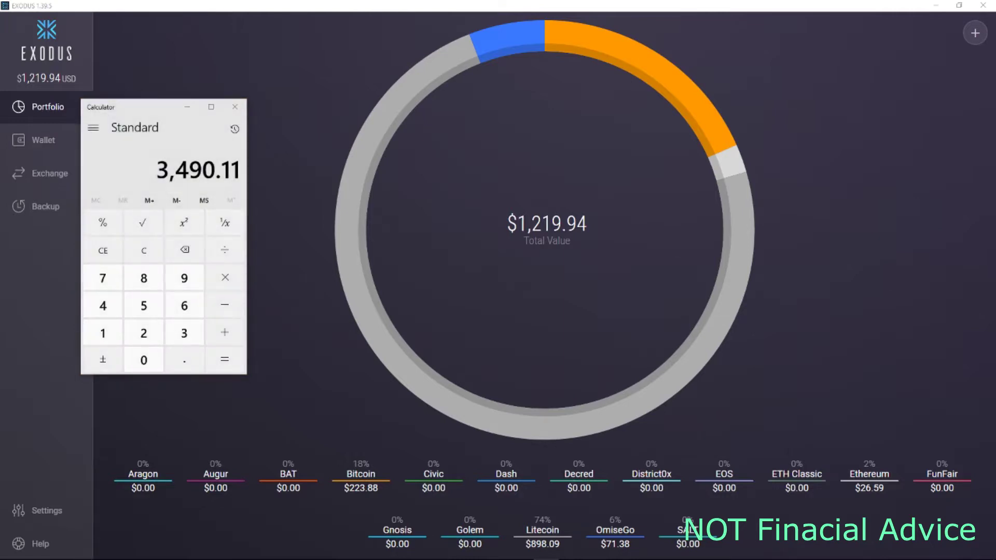
Divide 3,490.11 by 453.23, giving about 7.70
{"action": "left_click", "coordinate": [225, 251]}
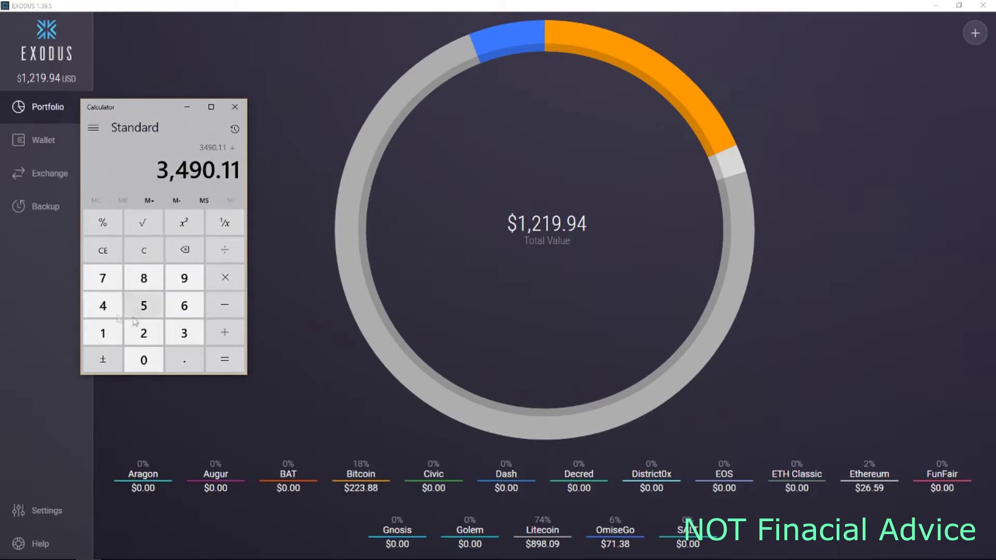
{"action": "left_click", "coordinate": [103, 306]}
{"action": "left_click", "coordinate": [144, 306]}
{"action": "left_click", "coordinate": [187, 333]}
{"action": "left_click", "coordinate": [188, 359]}
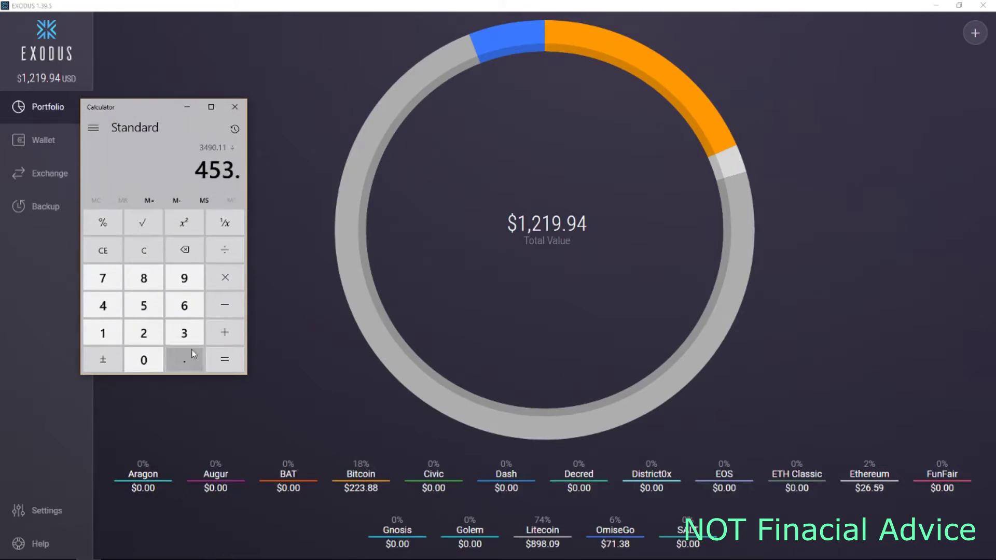
{"action": "left_click", "coordinate": [144, 333]}
{"action": "left_click", "coordinate": [184, 333]}
{"action": "left_click", "coordinate": [225, 360]}
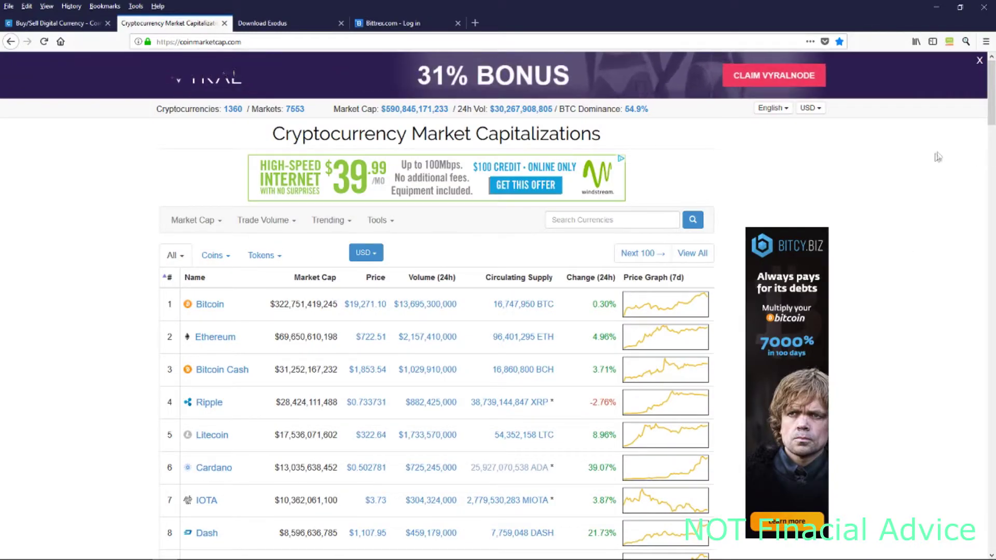
Scroll the CoinMarketCap table down to coin 100, then back toward the top
{"action": "scroll", "coordinate": [951, 224], "scroll_direction": "down", "scroll_amount": 3}
{"action": "scroll", "coordinate": [951, 224], "scroll_direction": "down", "scroll_amount": 2}
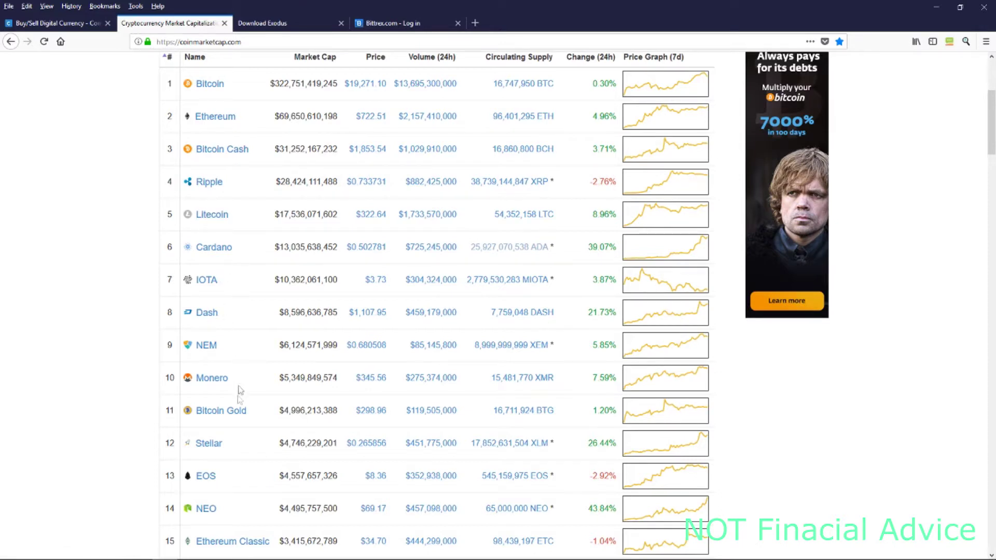
{"action": "scroll", "coordinate": [213, 483], "scroll_direction": "down", "scroll_amount": 2}
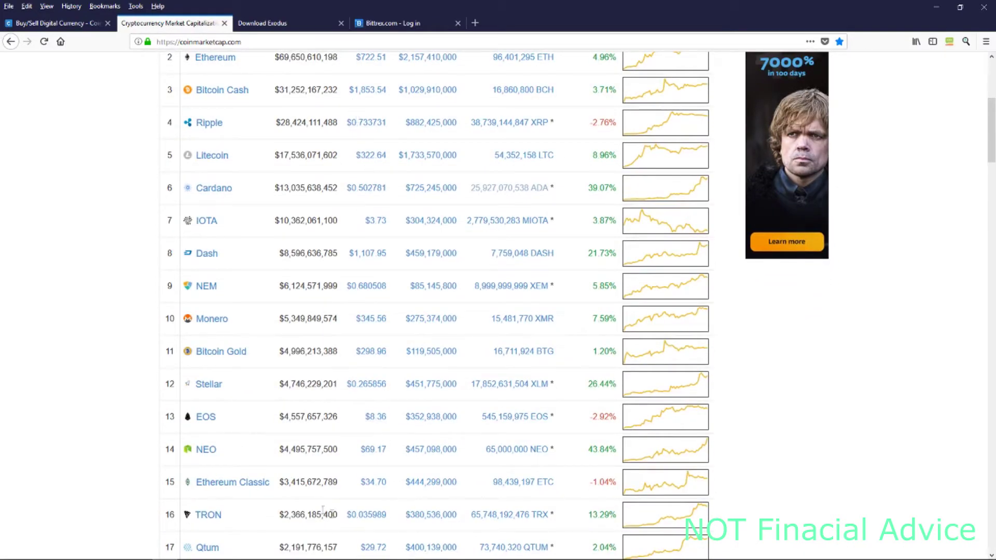
{"action": "scroll", "coordinate": [266, 534], "scroll_direction": "down", "scroll_amount": 6}
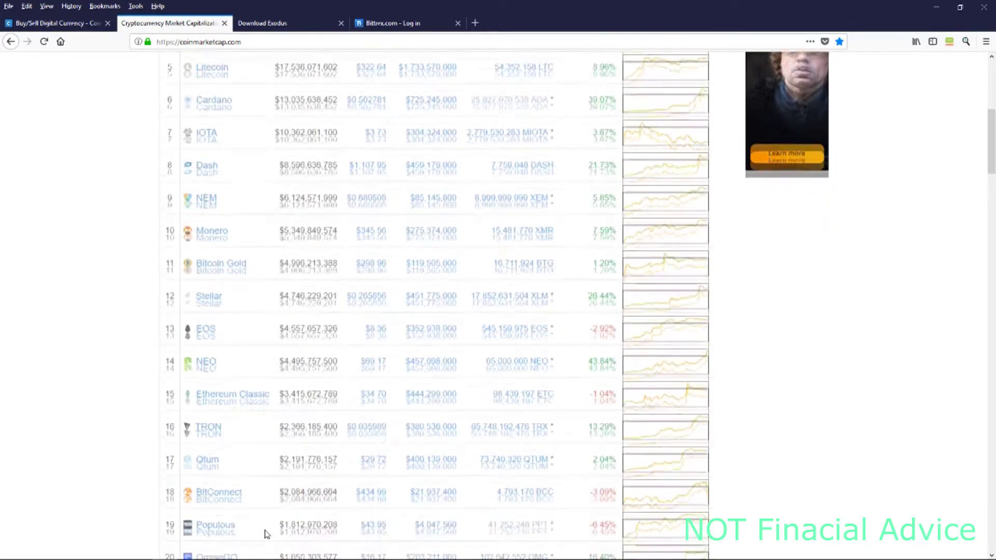
{"action": "scroll", "coordinate": [267, 534], "scroll_direction": "down", "scroll_amount": 6}
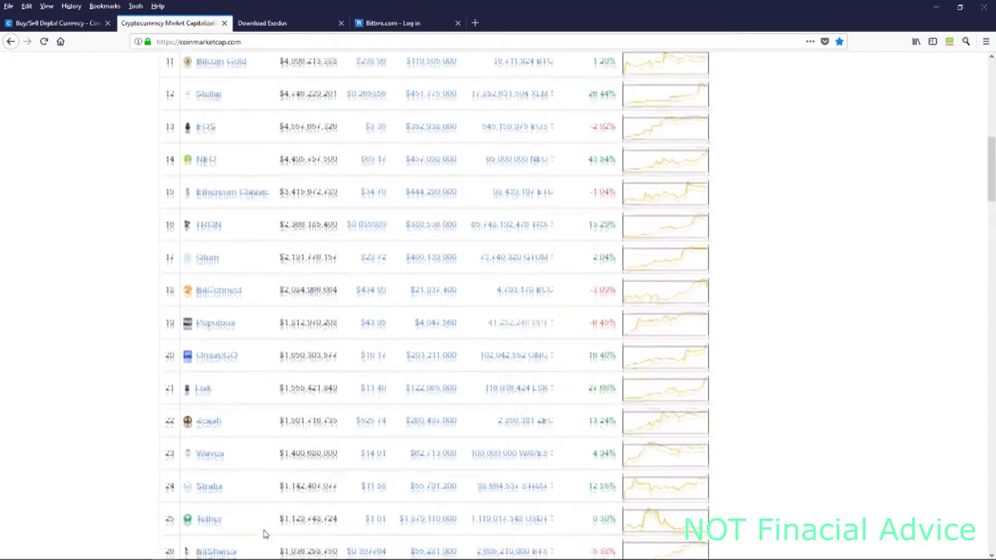
{"action": "scroll", "coordinate": [266, 534], "scroll_direction": "down", "scroll_amount": 6}
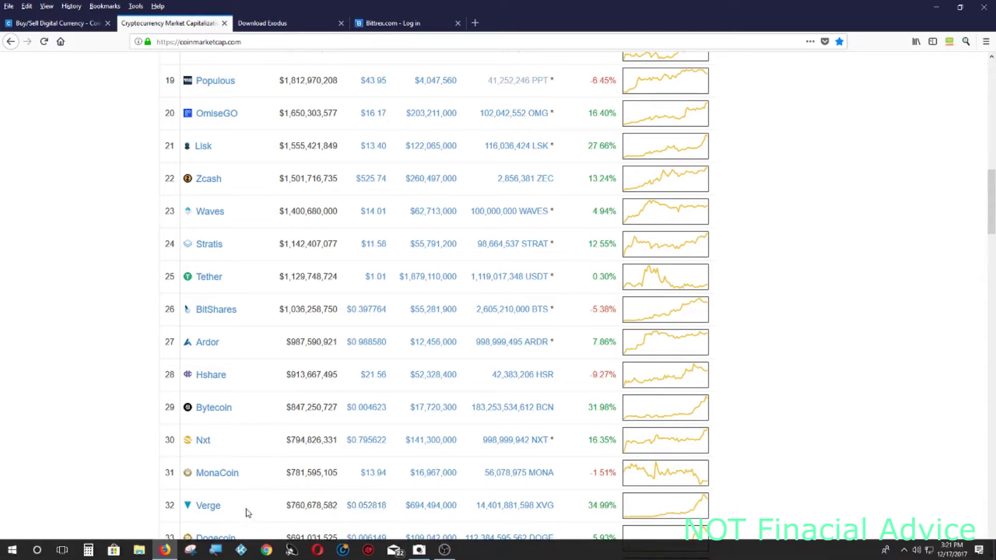
{"action": "scroll", "coordinate": [262, 485], "scroll_direction": "down", "scroll_amount": 2}
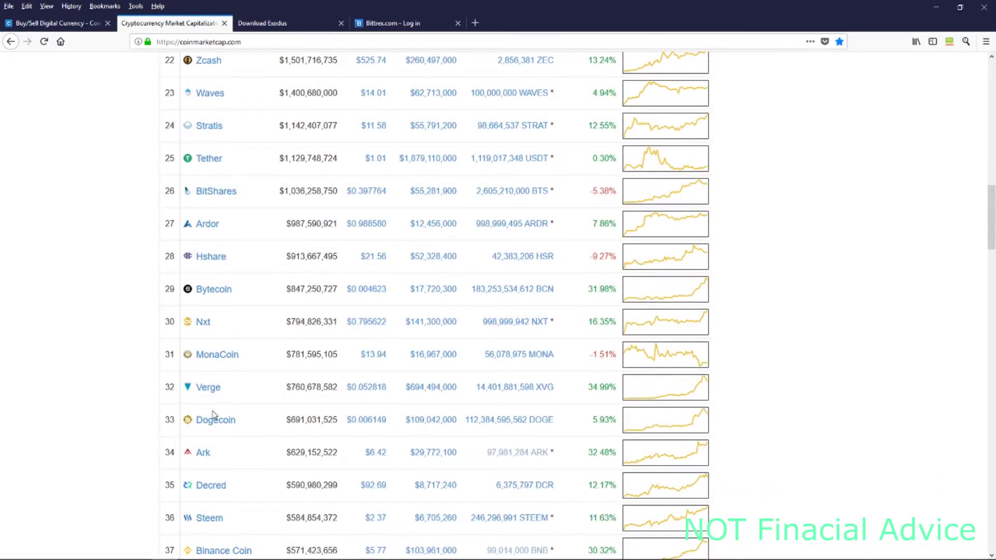
{"action": "scroll", "coordinate": [289, 513], "scroll_direction": "down", "scroll_amount": 5}
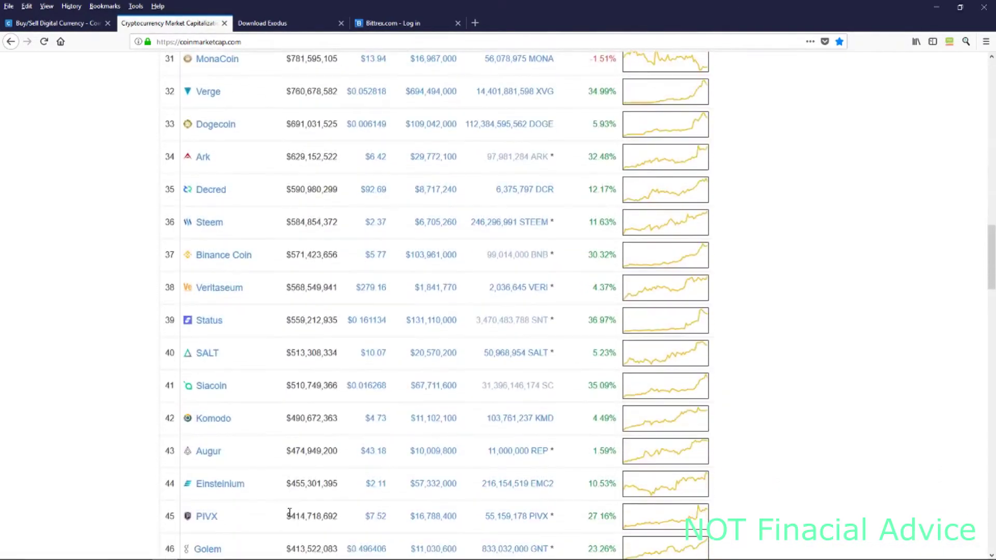
{"action": "scroll", "coordinate": [289, 514], "scroll_direction": "down", "scroll_amount": 4}
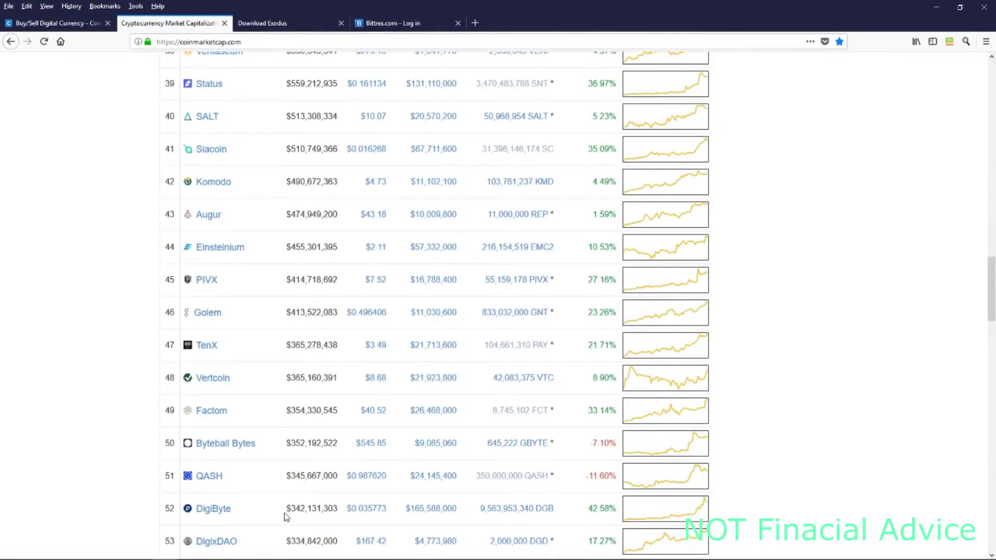
{"action": "scroll", "coordinate": [286, 516], "scroll_direction": "down", "scroll_amount": 4}
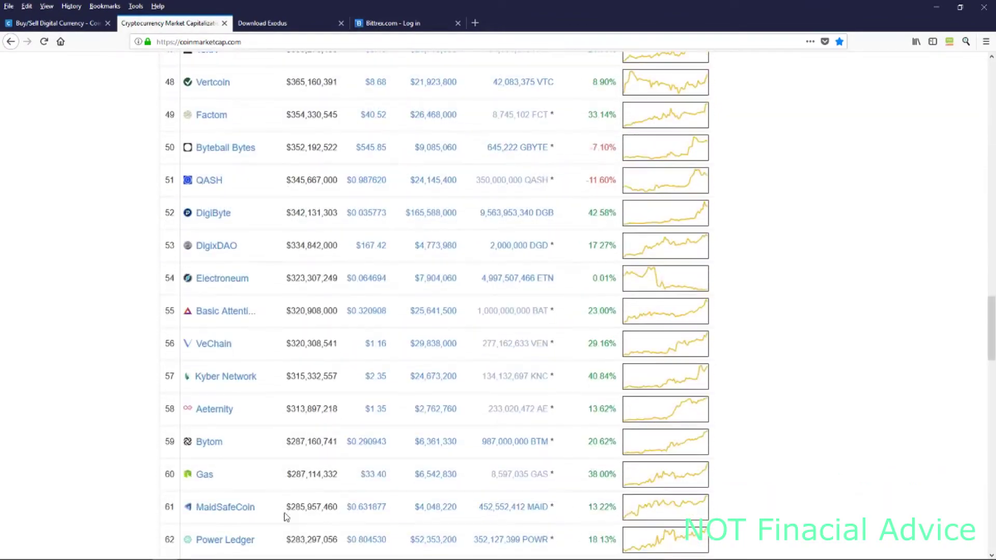
{"action": "scroll", "coordinate": [287, 518], "scroll_direction": "down", "scroll_amount": 5}
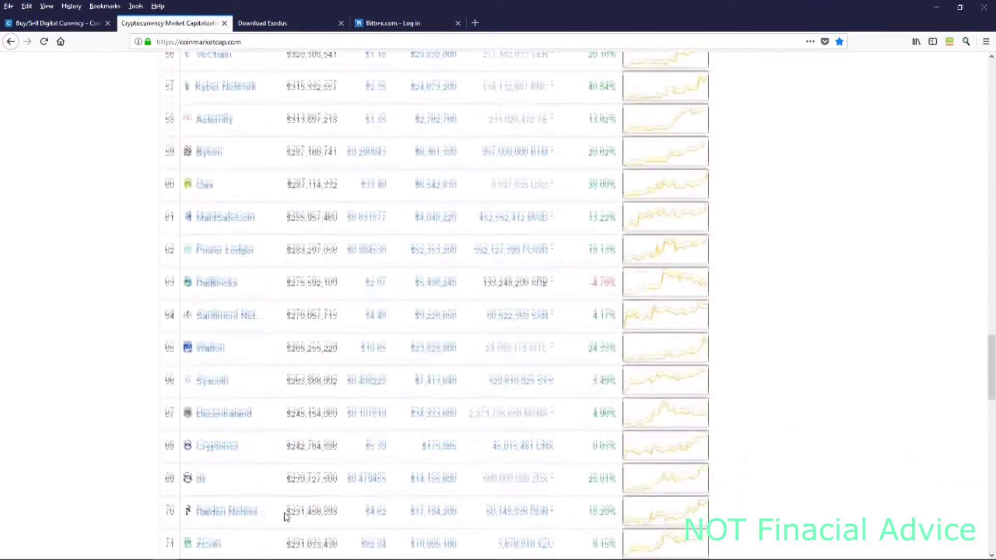
{"action": "scroll", "coordinate": [287, 517], "scroll_direction": "down", "scroll_amount": 6}
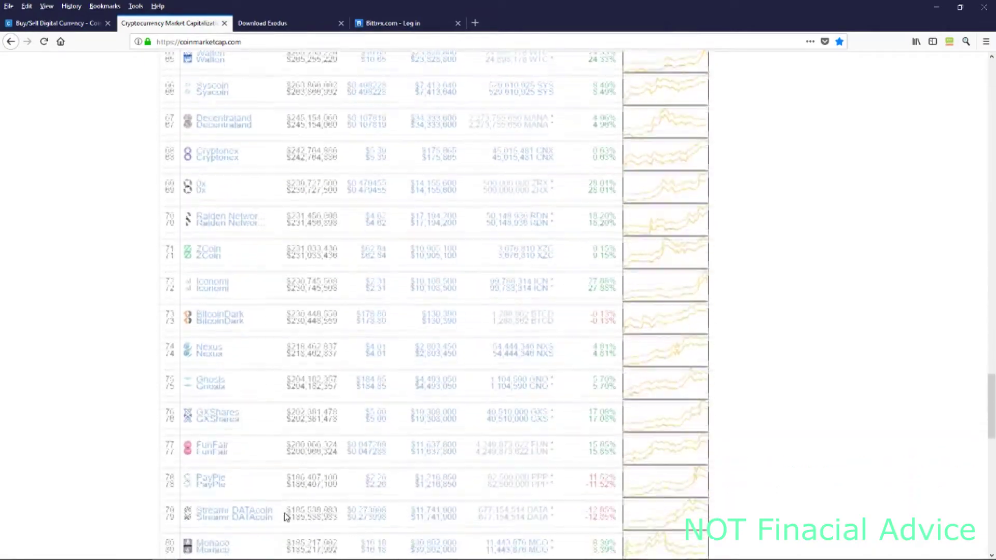
{"action": "scroll", "coordinate": [285, 517], "scroll_direction": "down", "scroll_amount": 8}
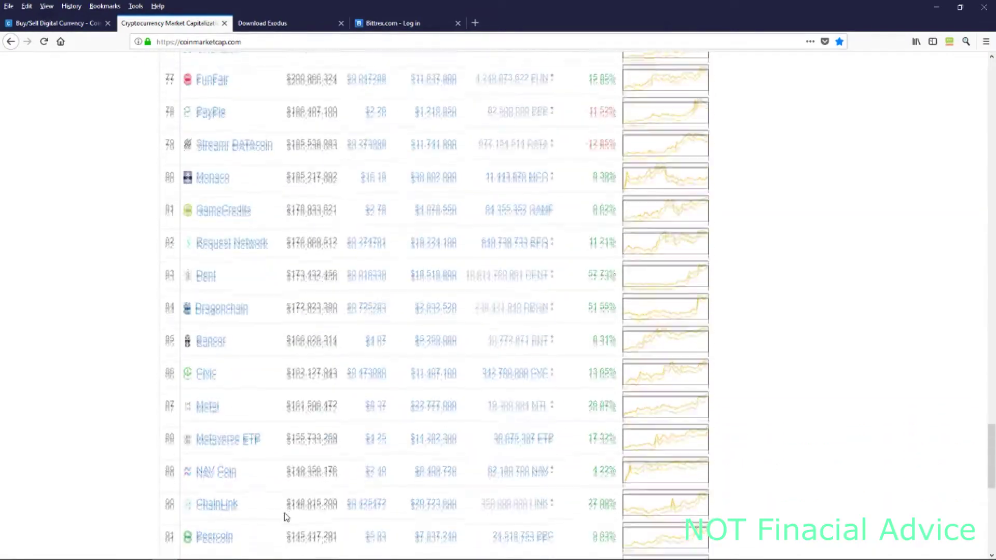
{"action": "scroll", "coordinate": [284, 515], "scroll_direction": "down", "scroll_amount": 7}
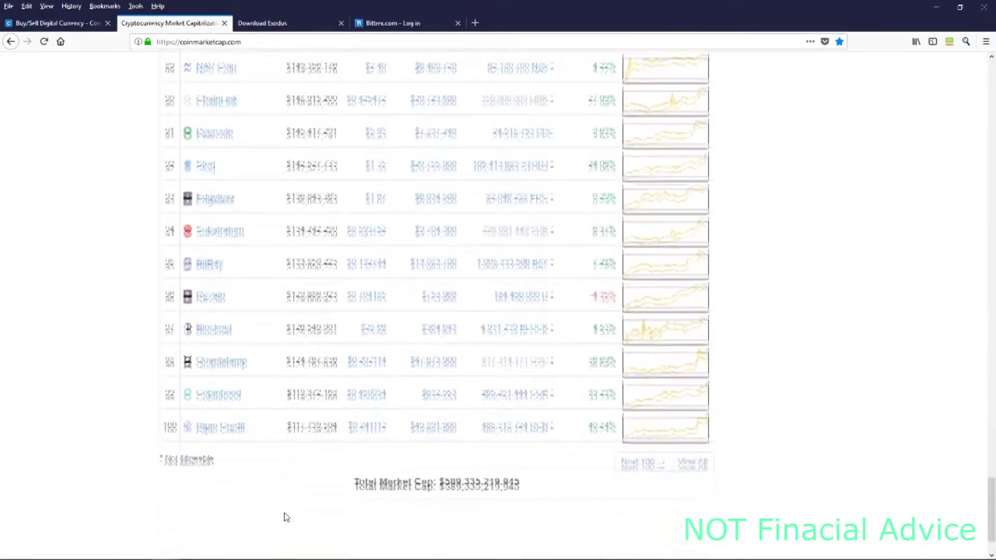
{"action": "scroll", "coordinate": [285, 517], "scroll_direction": "up", "scroll_amount": 2}
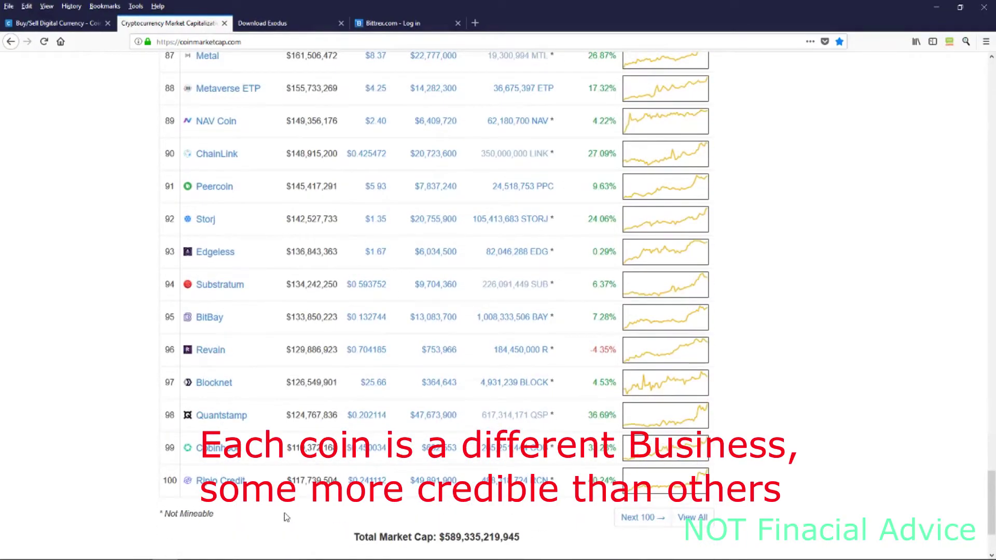
{"action": "scroll", "coordinate": [284, 510], "scroll_direction": "up", "scroll_amount": 20}
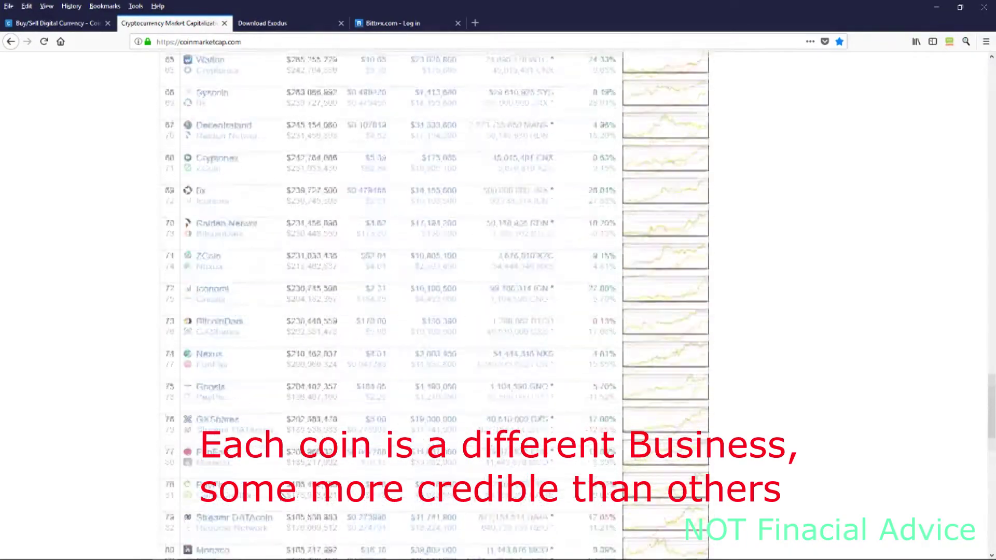
{"action": "scroll", "coordinate": [281, 480], "scroll_direction": "up", "scroll_amount": 3}
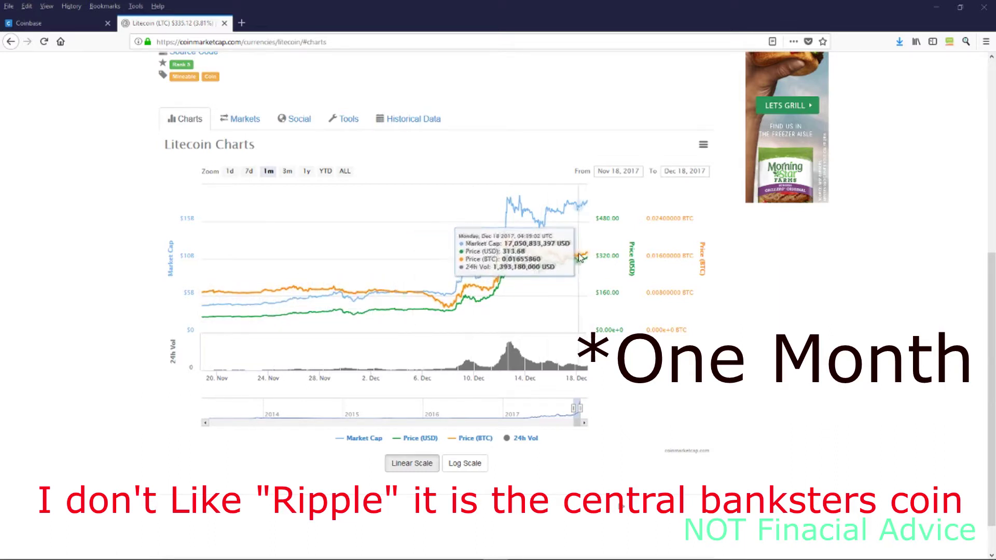
Go back from the Litecoin page to the coin rankings list
{"action": "left_click", "coordinate": [11, 42]}
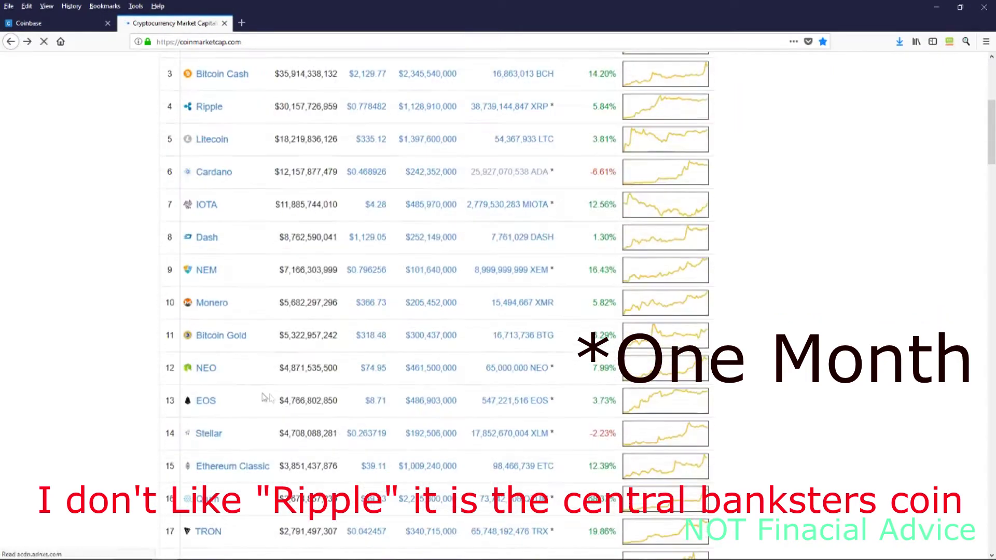
Scroll down to rank 32 and open the Verge (XVG) page
{"action": "scroll", "coordinate": [255, 400], "scroll_direction": "down", "scroll_amount": 8}
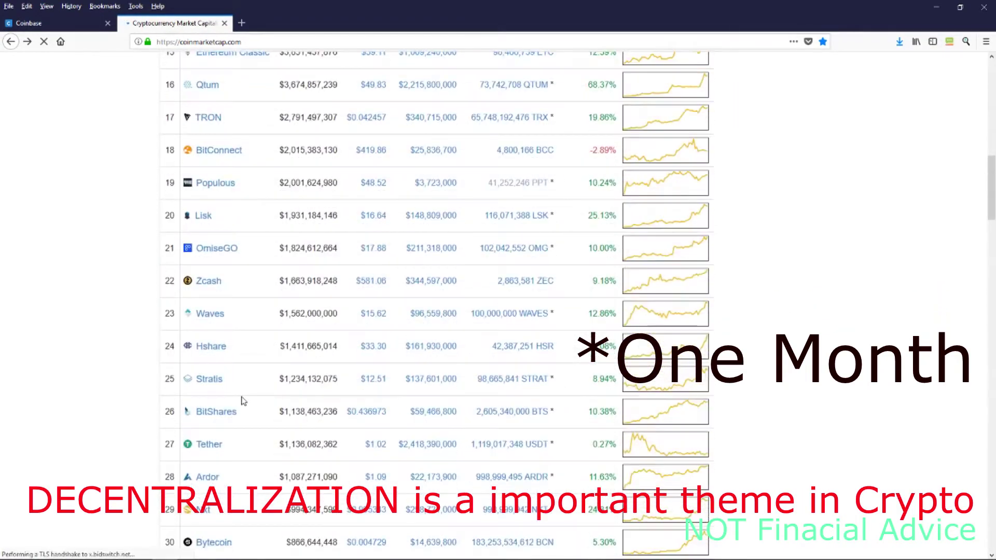
{"action": "scroll", "coordinate": [243, 402], "scroll_direction": "down", "scroll_amount": 4}
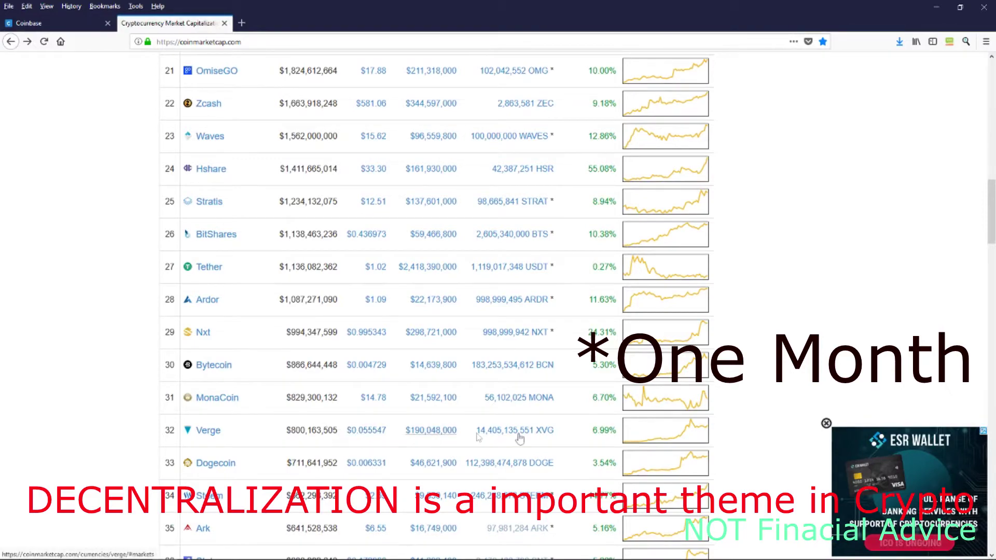
{"action": "left_click", "coordinate": [666, 439]}
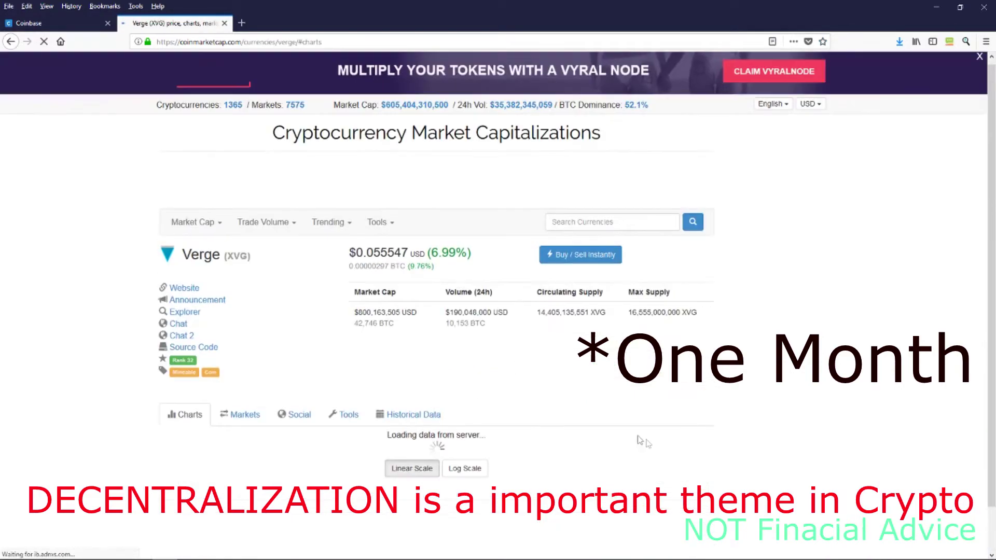
Set the Verge chart zoom to 1 month
{"action": "scroll", "coordinate": [405, 332], "scroll_direction": "down", "scroll_amount": 5}
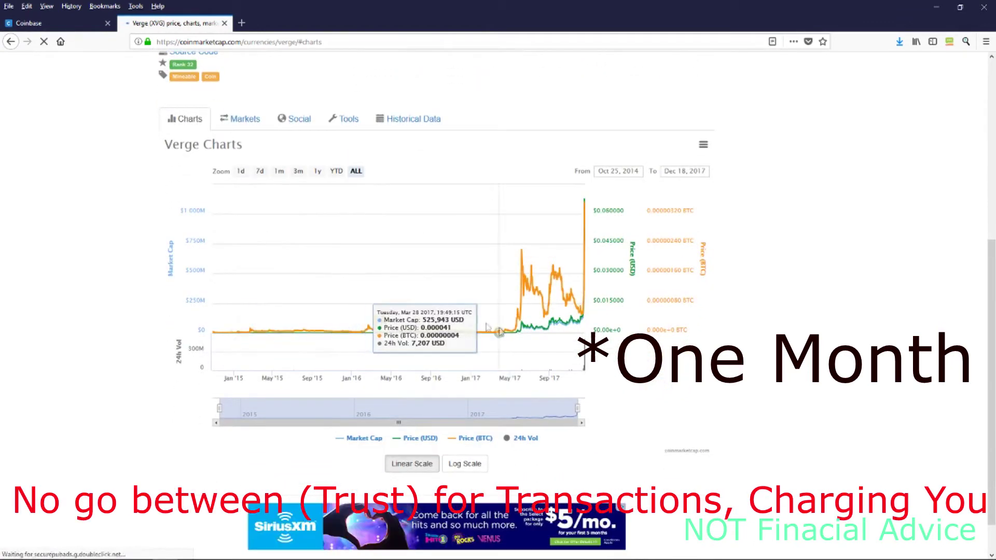
{"action": "left_click", "coordinate": [279, 172]}
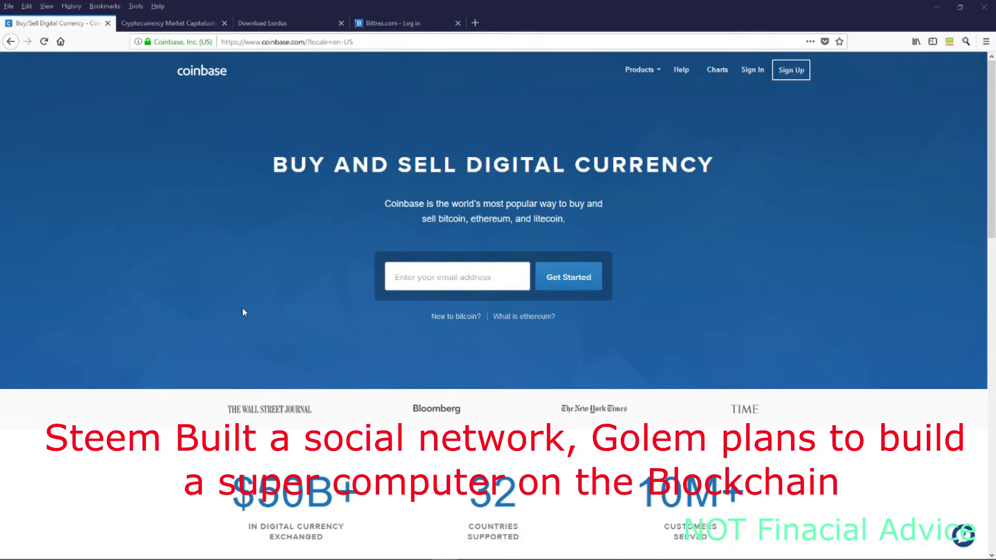
{"action": "scroll", "coordinate": [986, 193], "scroll_direction": "down", "scroll_amount": 8}
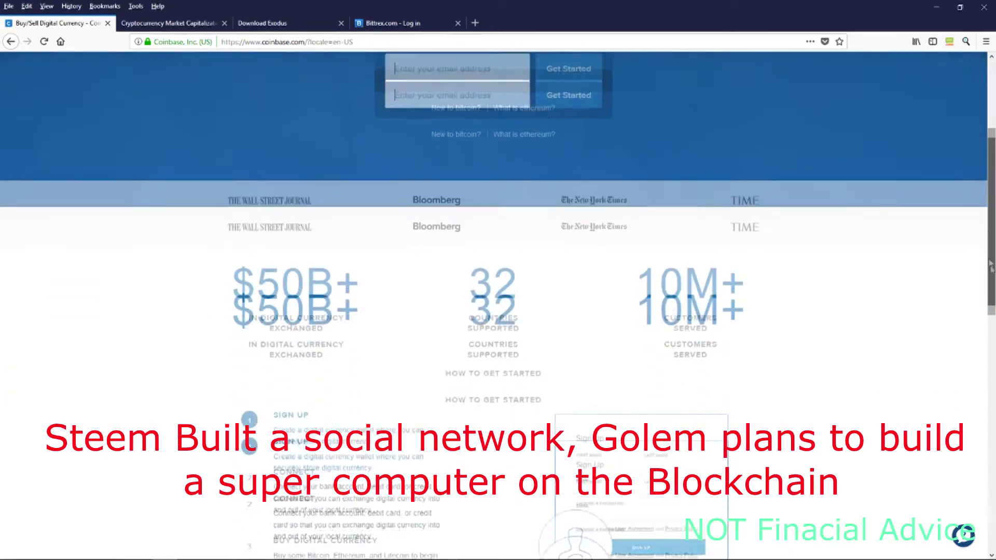
{"action": "scroll", "coordinate": [493, 306], "scroll_direction": "down", "scroll_amount": 4}
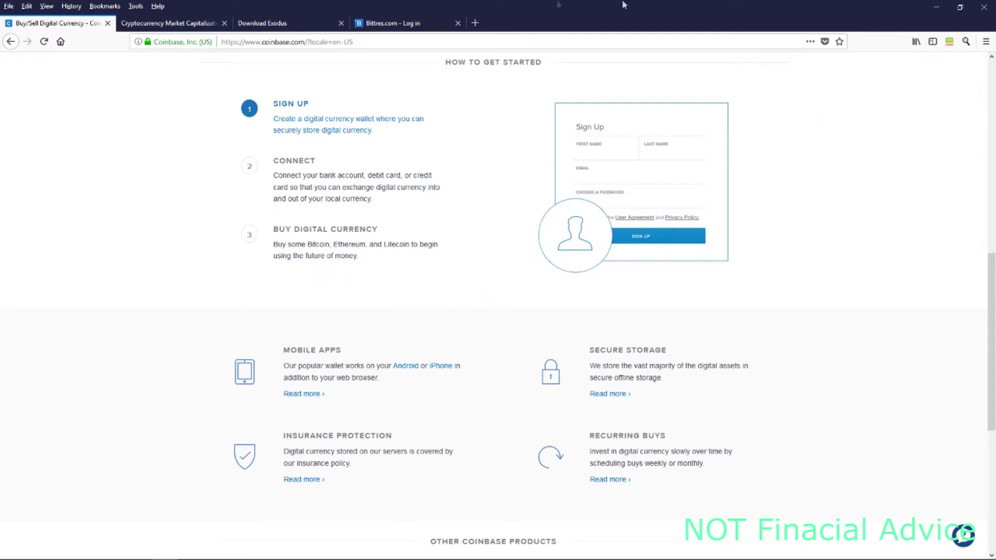
{"action": "scroll", "coordinate": [315, 361], "scroll_direction": "down", "scroll_amount": 2}
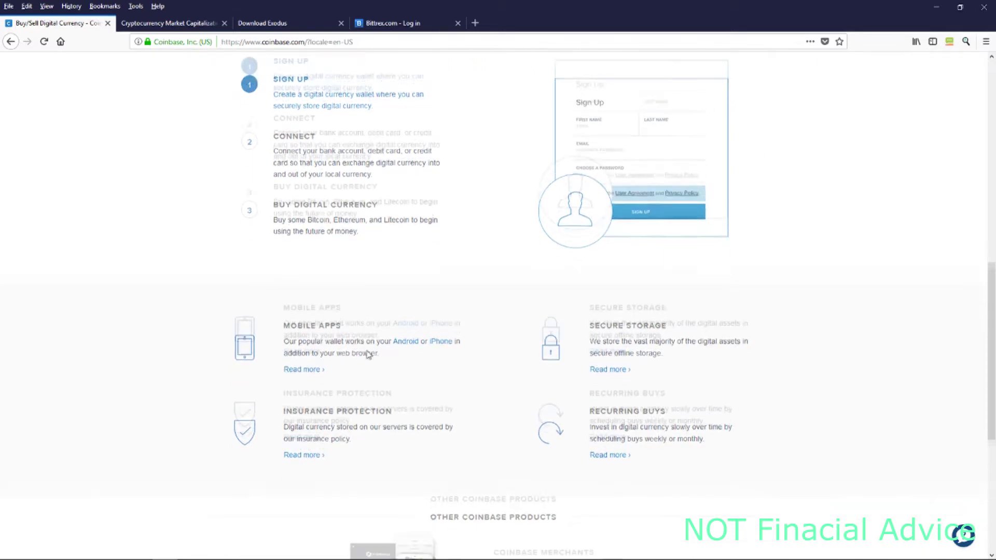
{"action": "scroll", "coordinate": [368, 354], "scroll_direction": "down", "scroll_amount": 3}
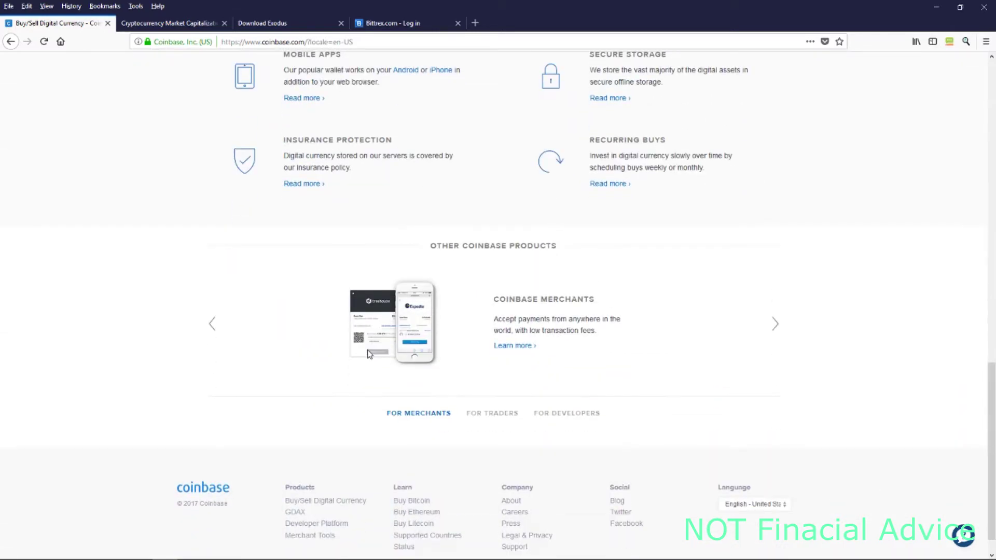
{"action": "scroll", "coordinate": [369, 354], "scroll_direction": "up", "scroll_amount": 15}
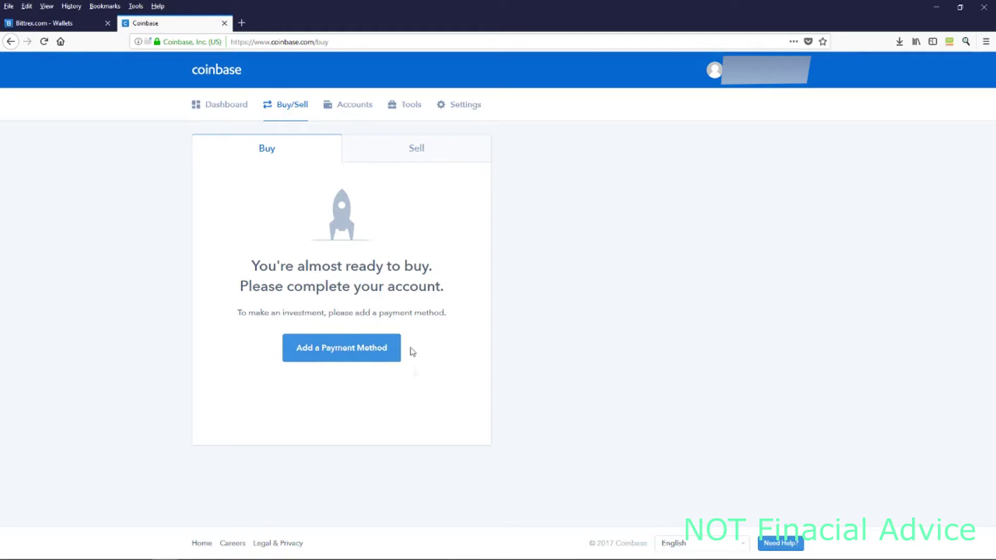
Choose Add a Payment Method on the Coinbase Buy page
{"action": "left_click", "coordinate": [356, 353]}
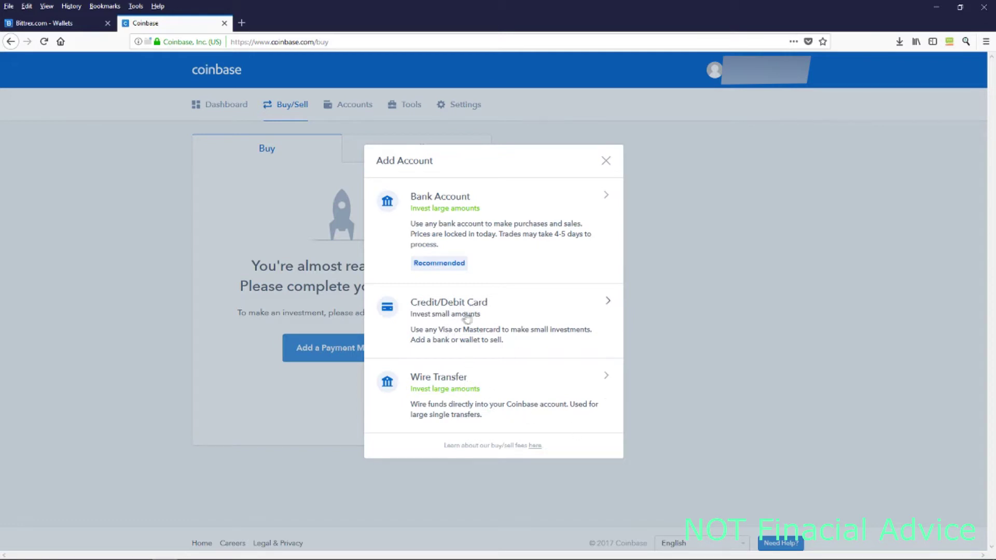
Pick Credit/Debit Card, Driver's License ID with File Upload, then close the upload step
{"action": "left_click", "coordinate": [455, 300]}
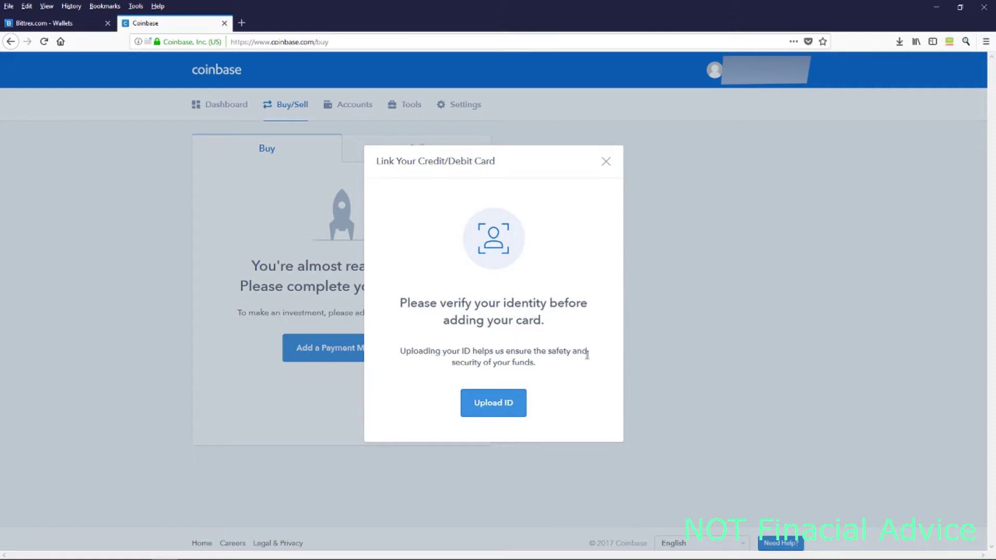
{"action": "left_click", "coordinate": [487, 408]}
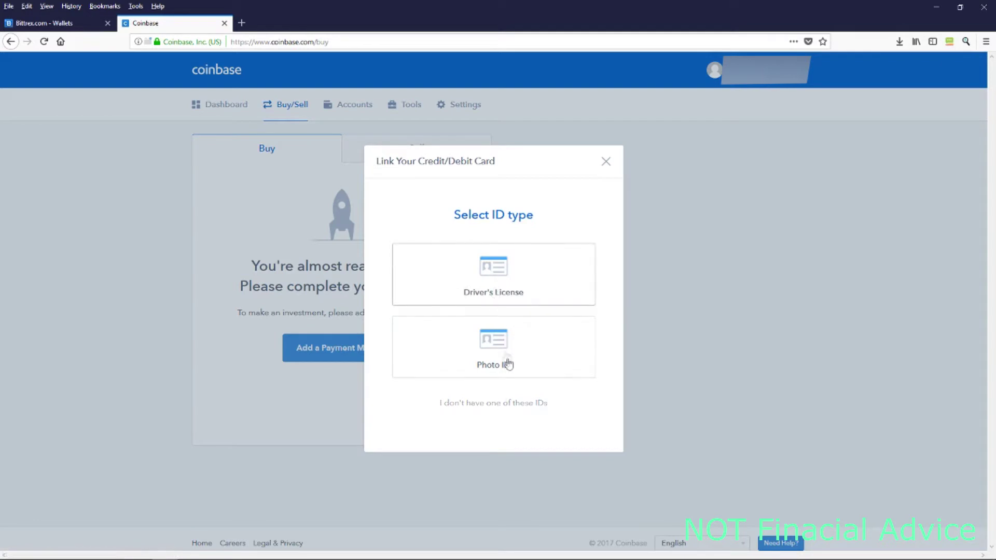
{"action": "left_click", "coordinate": [501, 274]}
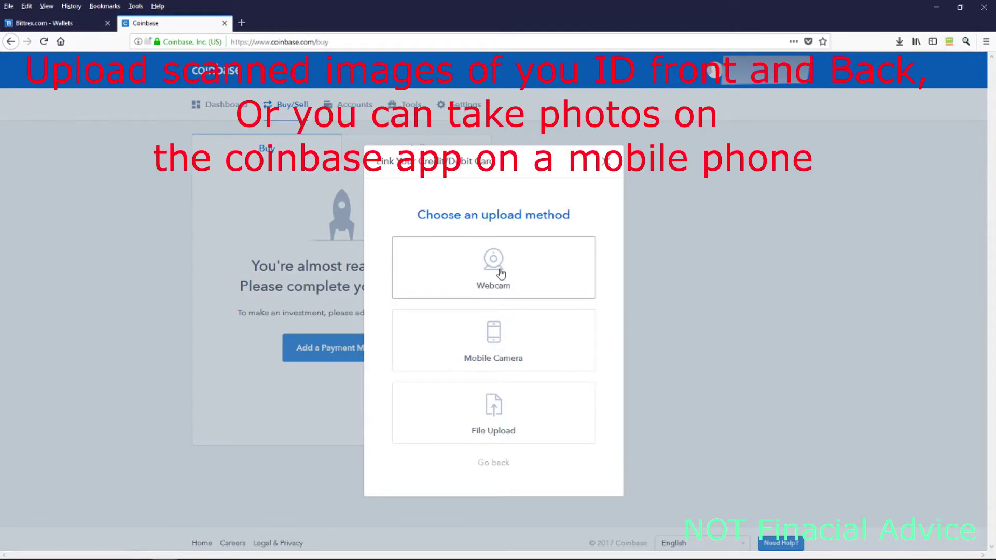
{"action": "left_click", "coordinate": [507, 424]}
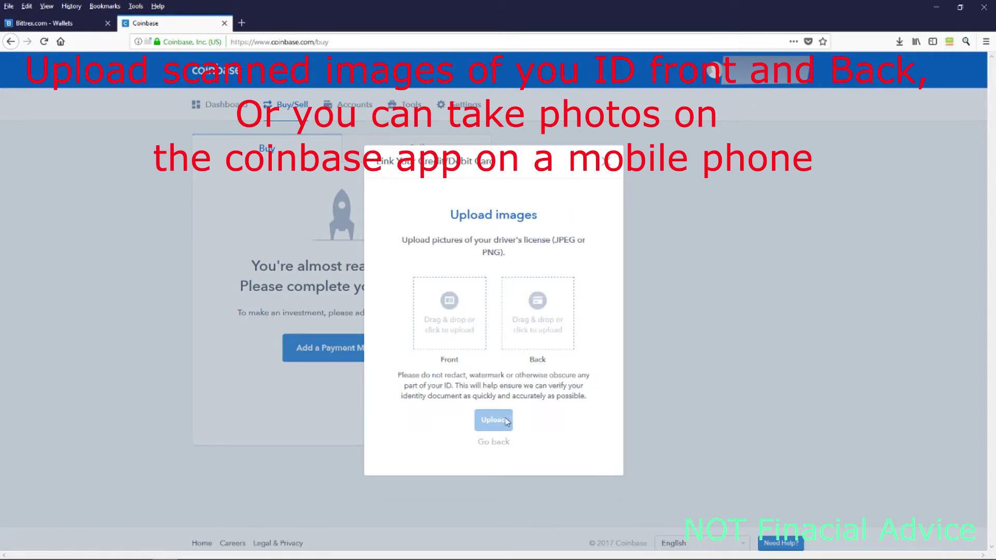
{"action": "left_click", "coordinate": [608, 163]}
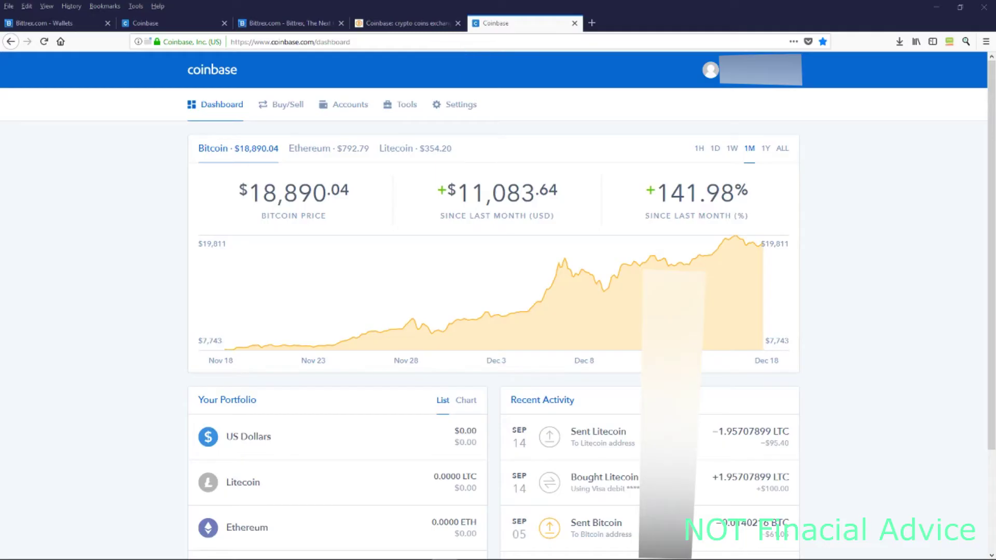
From Accounts, reveal the BTC Wallet receive address and QR code, then close it
{"action": "left_click", "coordinate": [279, 113]}
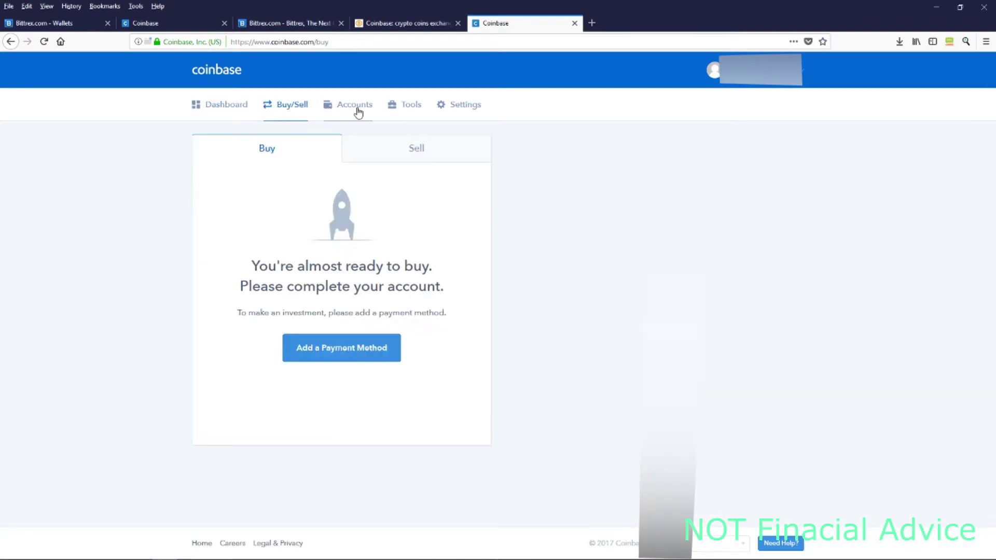
{"action": "left_click", "coordinate": [358, 111]}
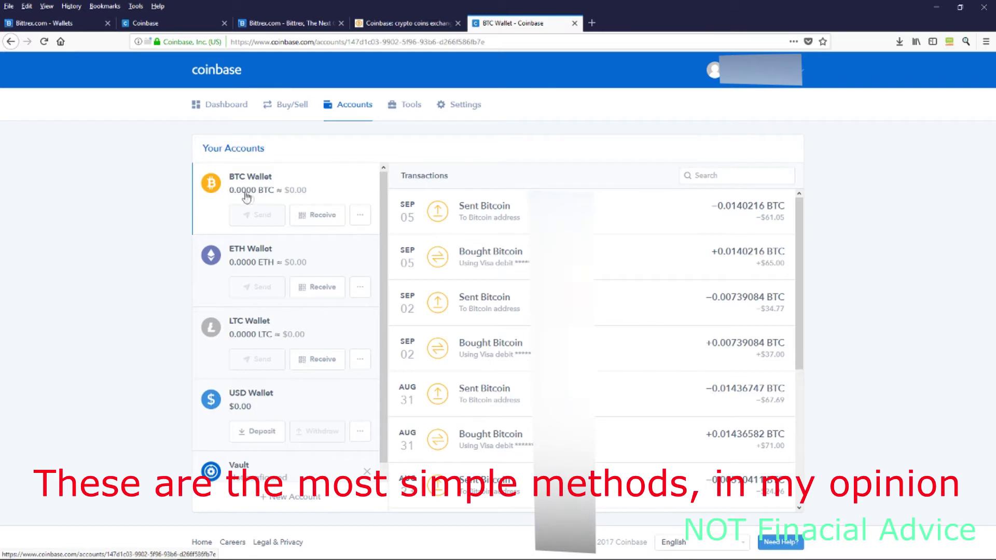
{"action": "left_click", "coordinate": [334, 222]}
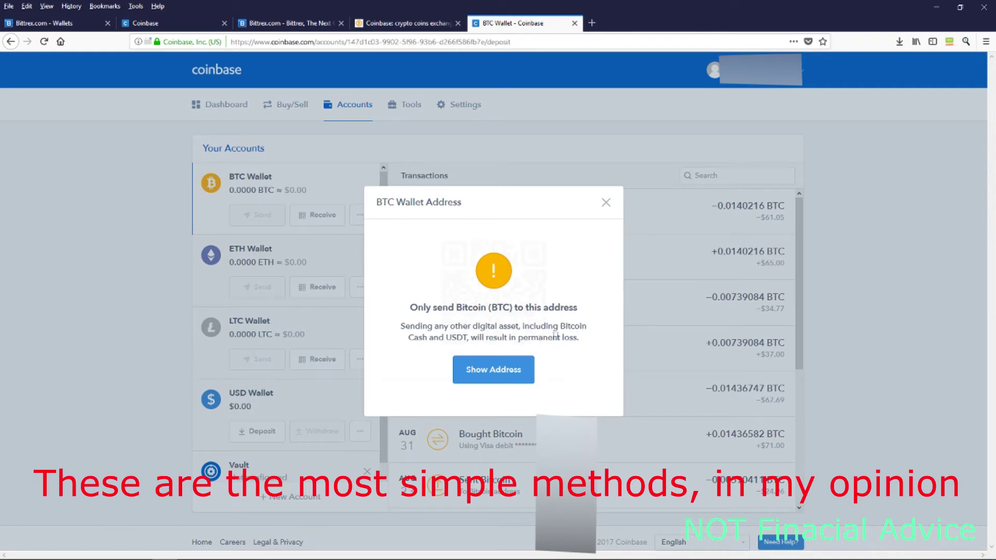
{"action": "left_click", "coordinate": [486, 372]}
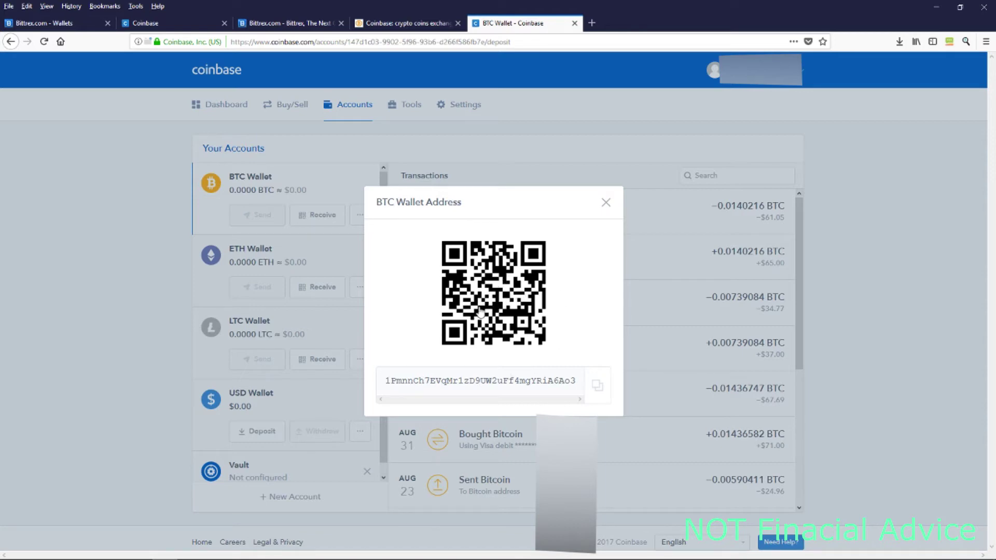
{"action": "left_click", "coordinate": [606, 202]}
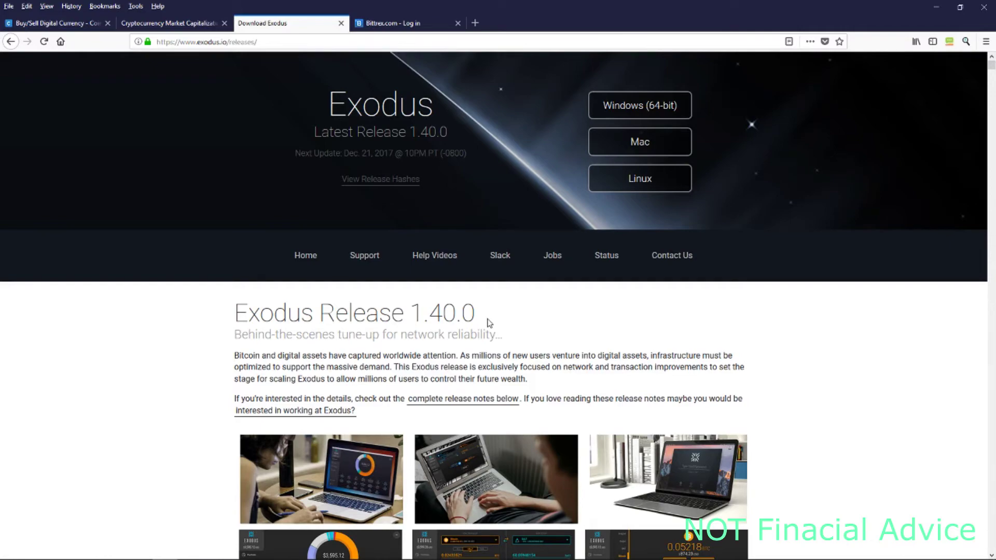
Scroll the release thumbnails and enlarge the Portfolio screenshot showing the $3,595.12 example portfolio
{"action": "scroll", "coordinate": [489, 323], "scroll_direction": "down", "scroll_amount": 5}
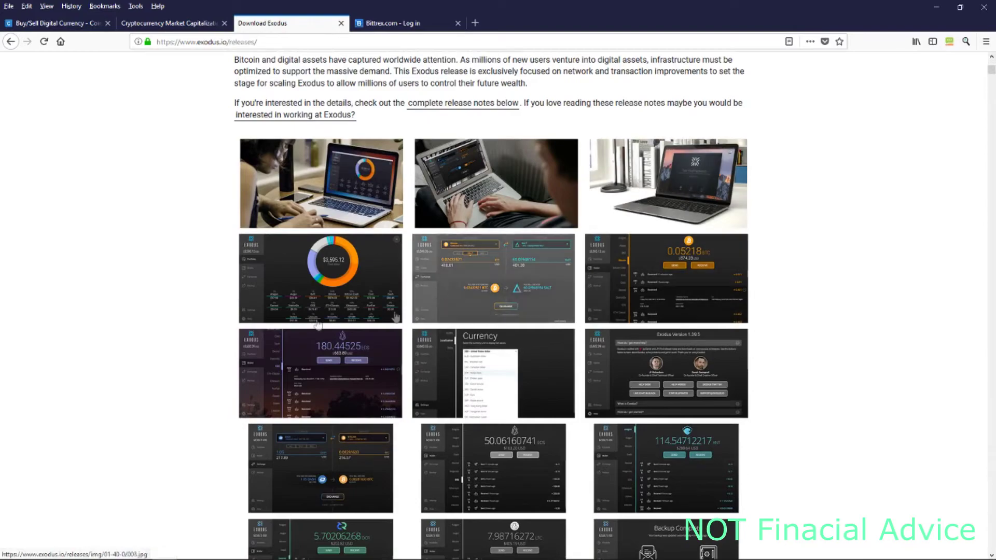
{"action": "scroll", "coordinate": [269, 405], "scroll_direction": "down", "scroll_amount": 3}
{"action": "scroll", "coordinate": [268, 402], "scroll_direction": "down", "scroll_amount": 8}
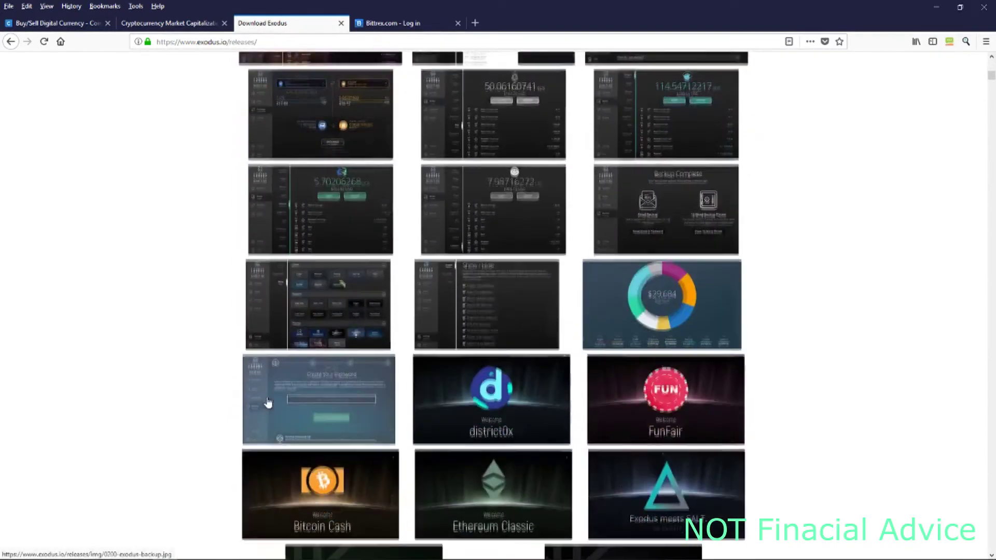
{"action": "scroll", "coordinate": [311, 384], "scroll_direction": "up", "scroll_amount": 11}
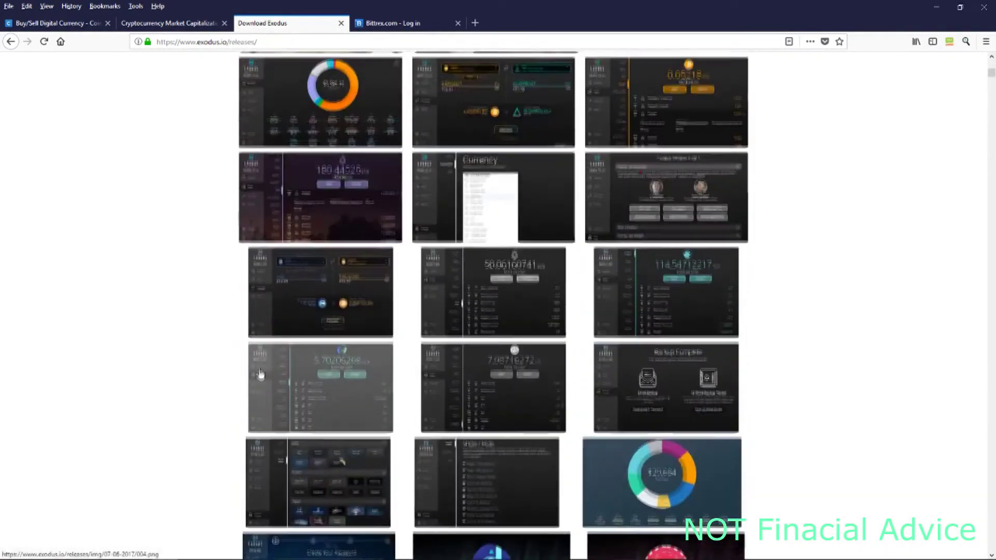
{"action": "left_click", "coordinate": [316, 395]}
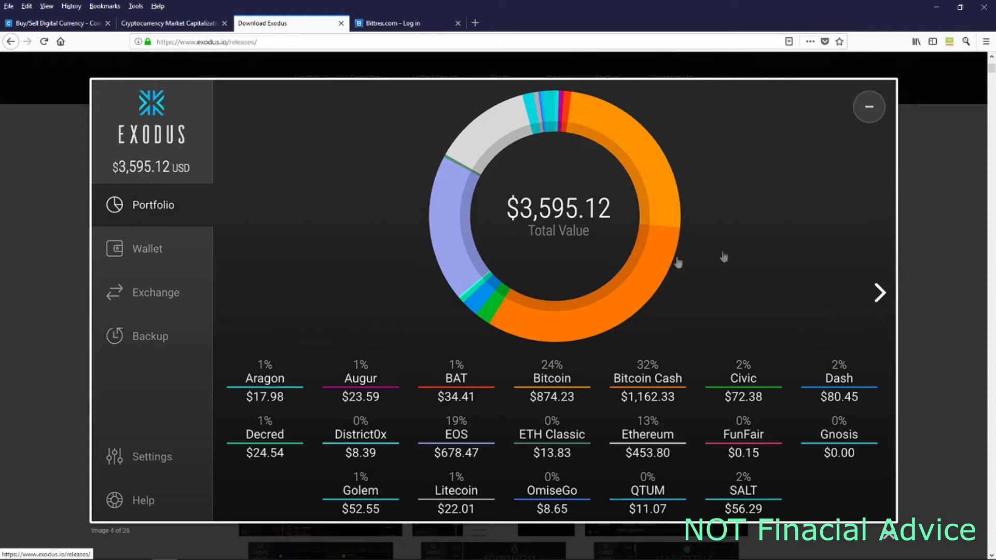
Page through the Bitcoin, EOS, currency settings and help screenshots to the Exchange image, 10 of 26
{"action": "left_click", "coordinate": [880, 293]}
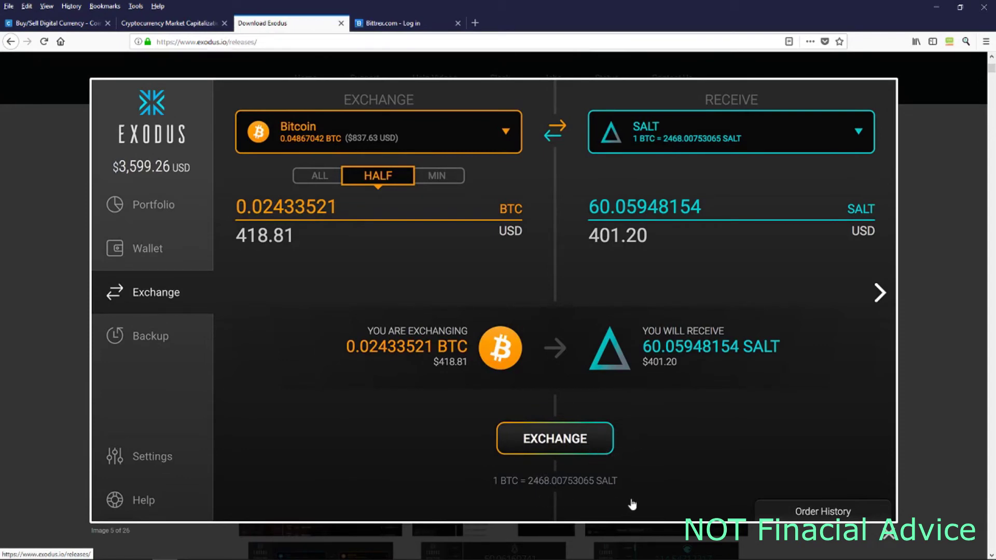
{"action": "left_click", "coordinate": [884, 293]}
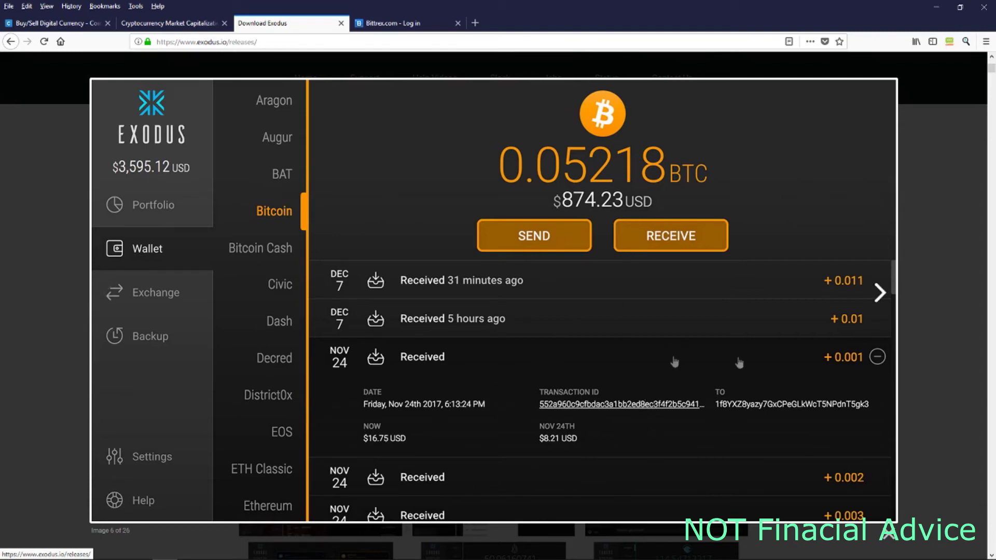
{"action": "left_click", "coordinate": [881, 293]}
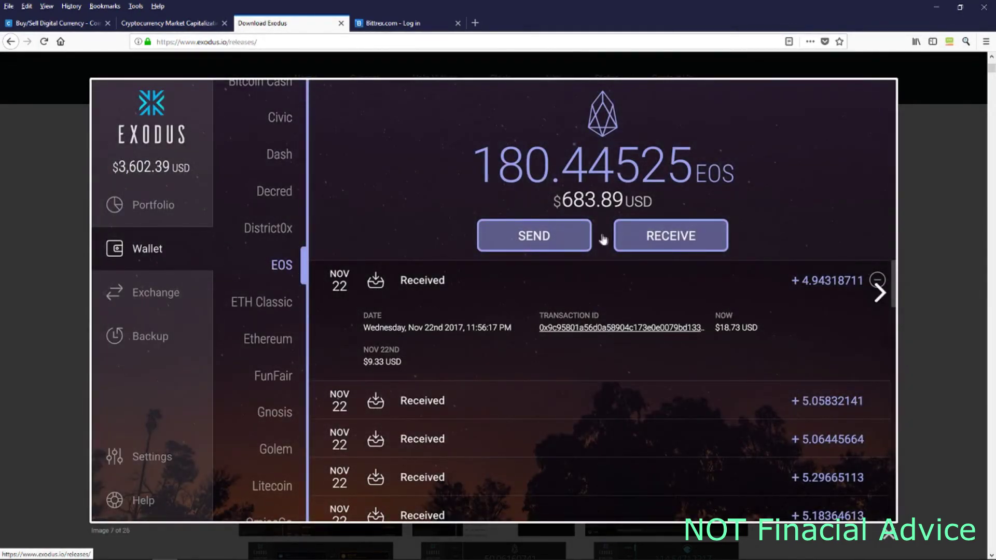
{"action": "left_click", "coordinate": [878, 293]}
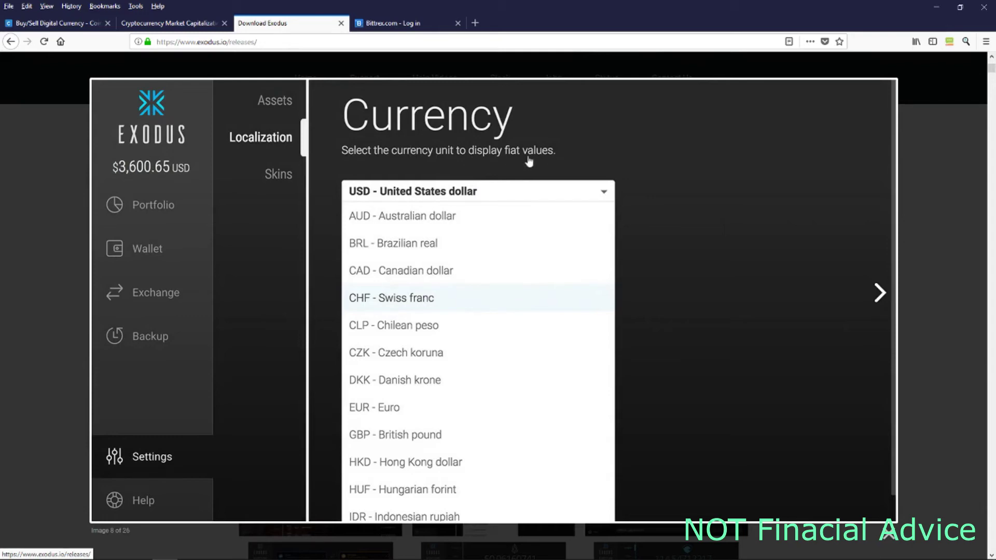
{"action": "left_click", "coordinate": [880, 298]}
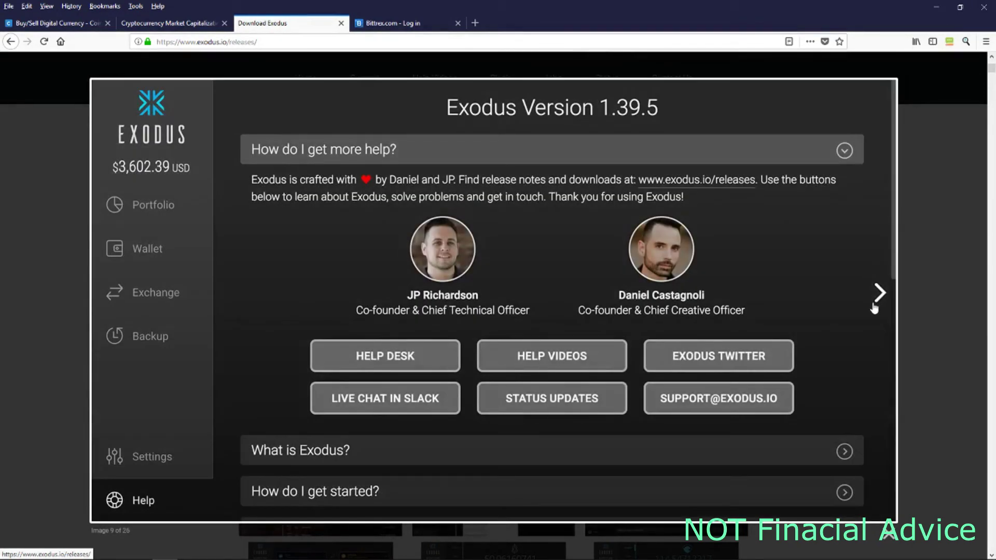
{"action": "left_click", "coordinate": [875, 306]}
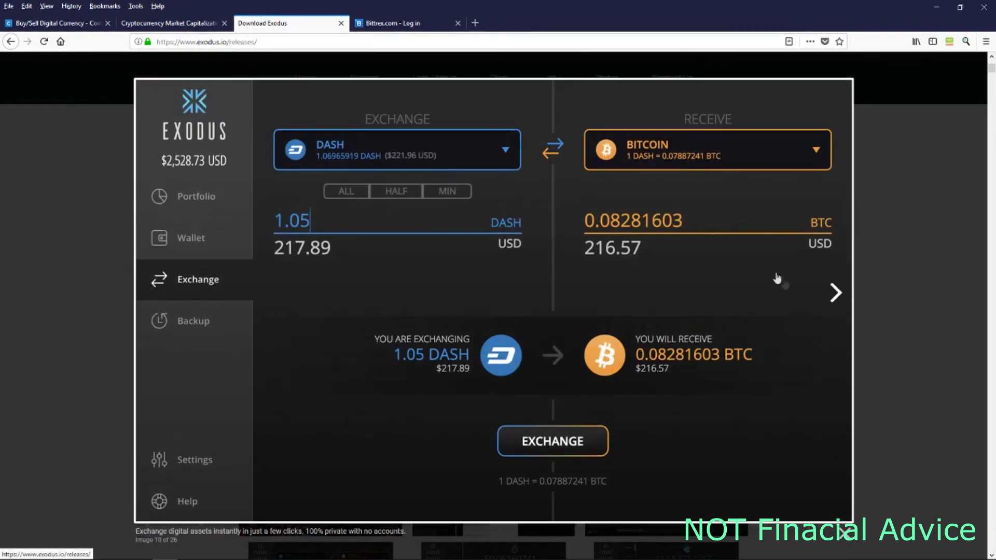
Browse the EOS, Aragon, Decred and Litecoin wallet screenshots and the Backup Complete screenshot
{"action": "left_click", "coordinate": [835, 293]}
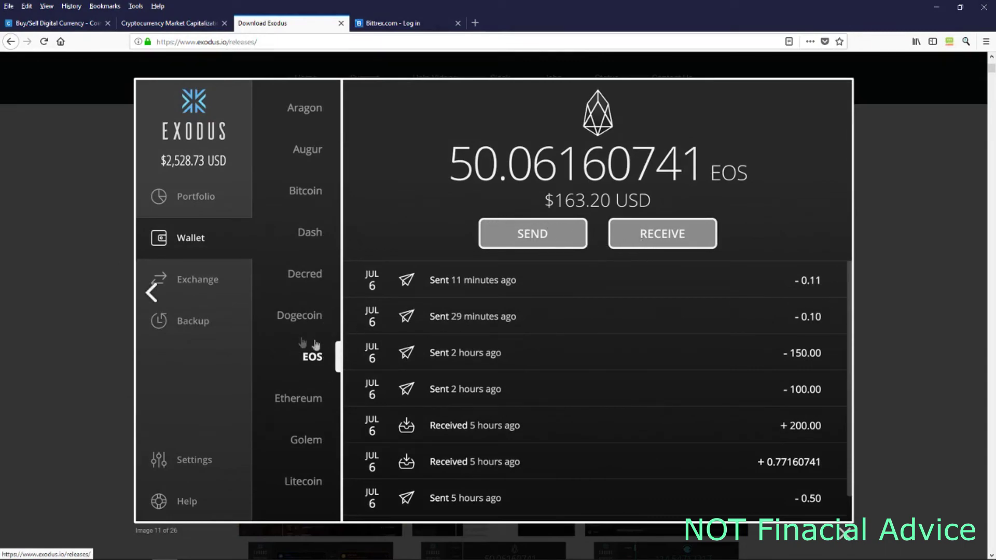
{"action": "left_click", "coordinate": [836, 292]}
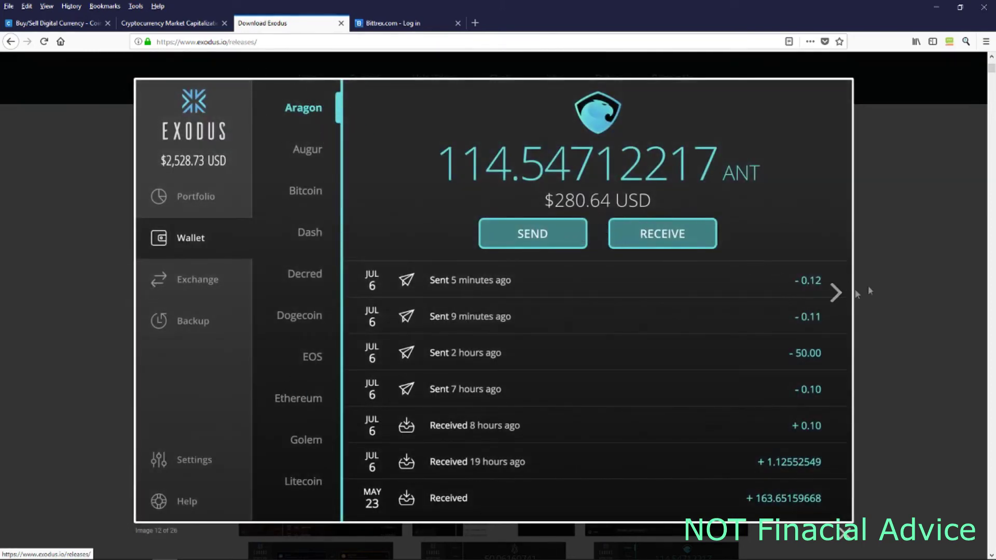
{"action": "left_click", "coordinate": [838, 293]}
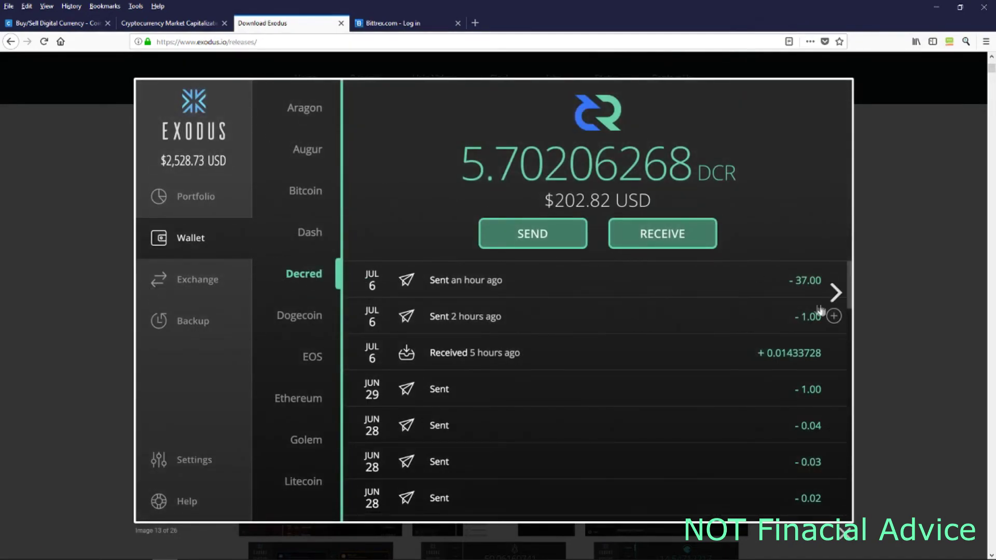
{"action": "left_click", "coordinate": [834, 295]}
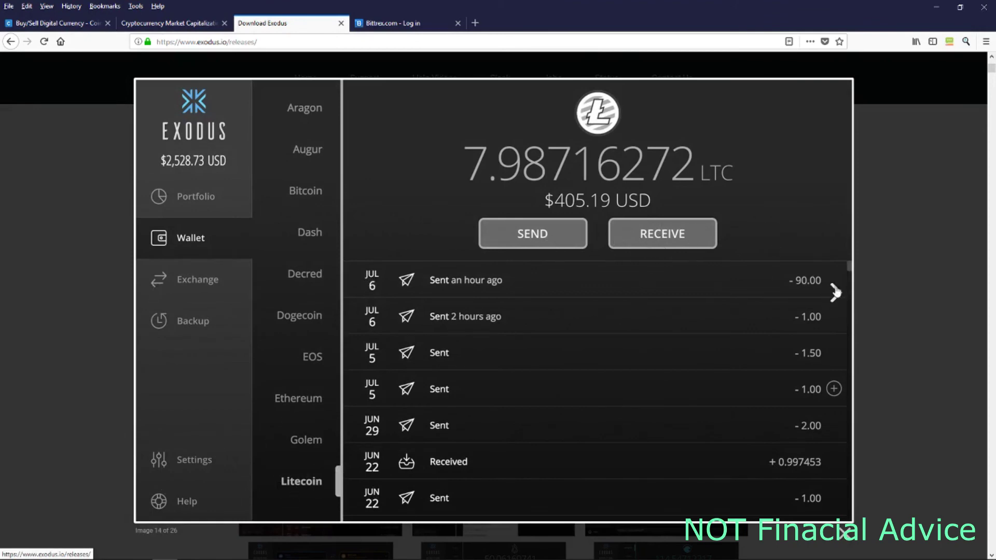
{"action": "left_click", "coordinate": [833, 294]}
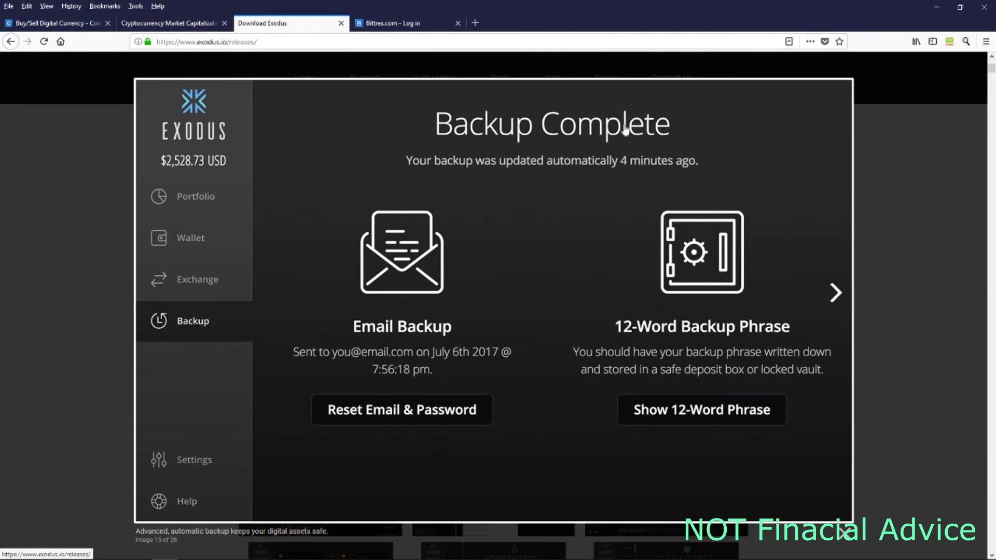
Continue through the skins, Show / Hide assets, portfolio chart and password screenshots to the Exodus 1.39.5 unlock screen
{"action": "left_click", "coordinate": [835, 297]}
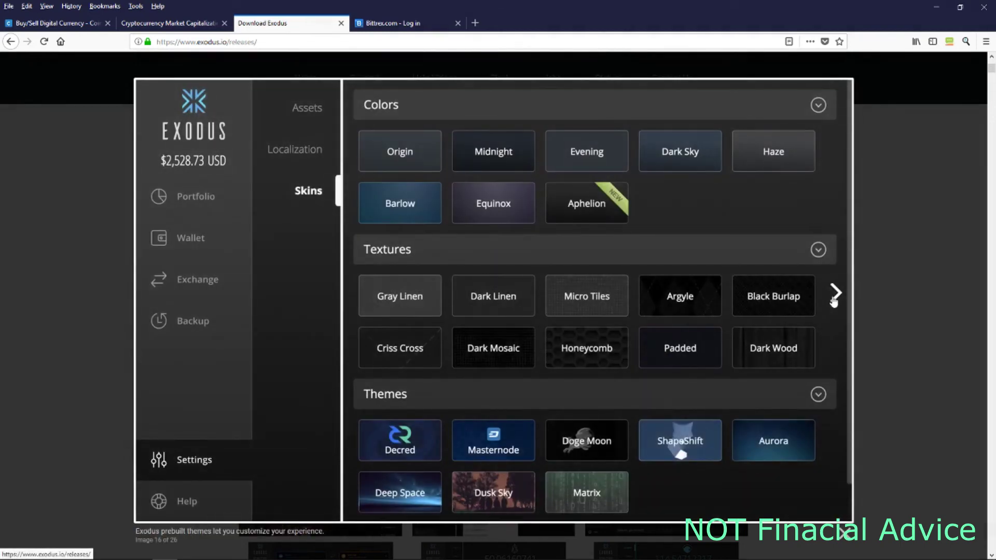
{"action": "left_click", "coordinate": [836, 301]}
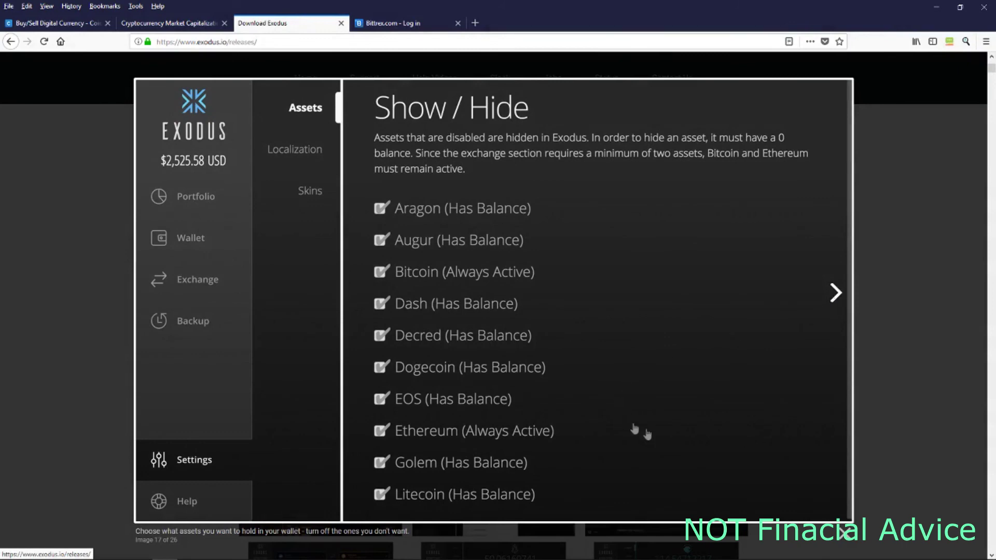
{"action": "left_click", "coordinate": [836, 298]}
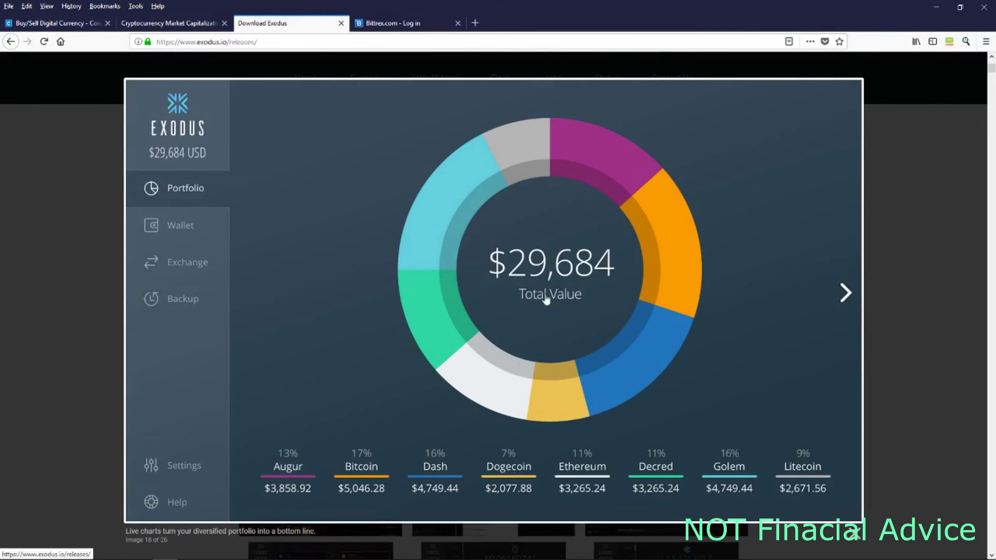
{"action": "left_click", "coordinate": [846, 291]}
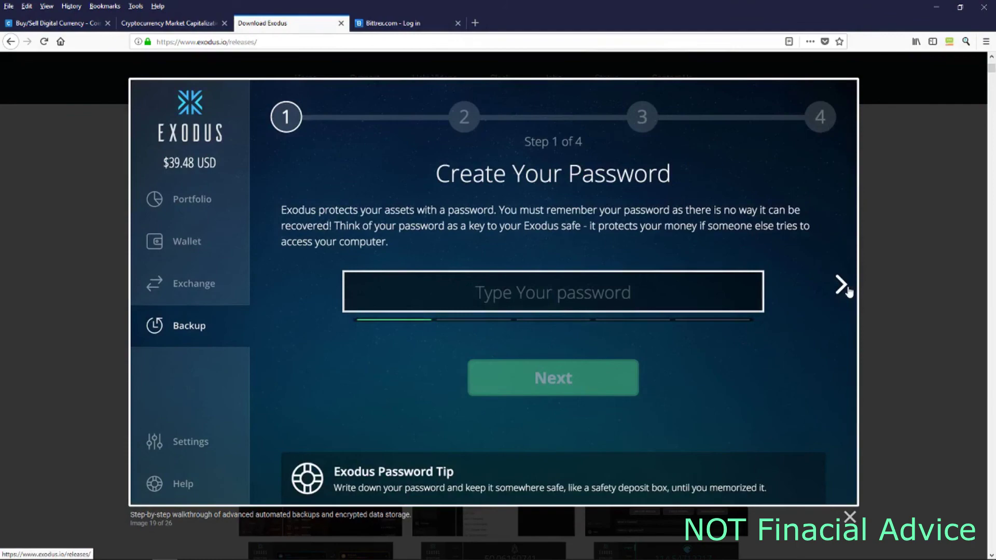
{"action": "left_click", "coordinate": [843, 291]}
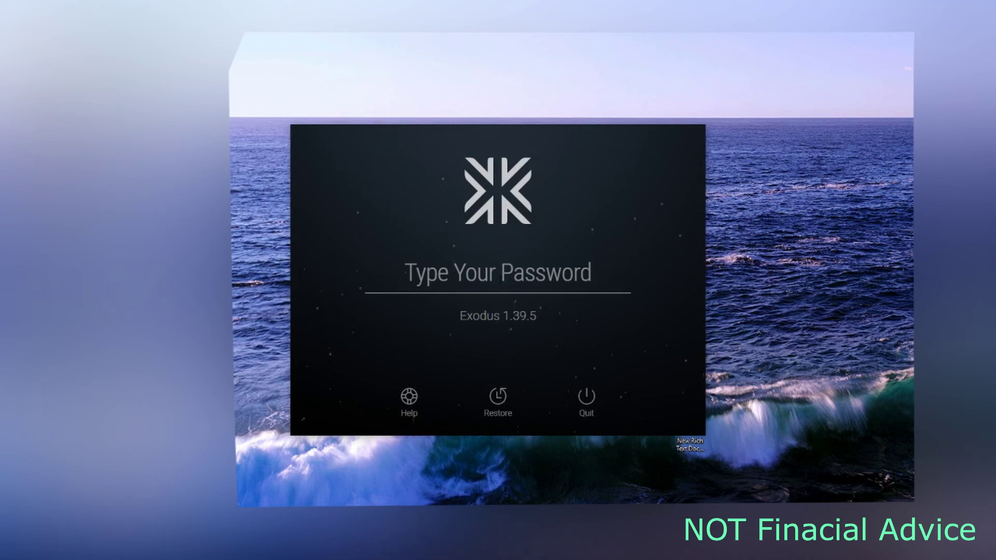
Unlock Exodus with the pasted wallet password and open the Bitcoin wallet holding 0.01199849 BTC
{"action": "key", "text": "ctrl+v"}
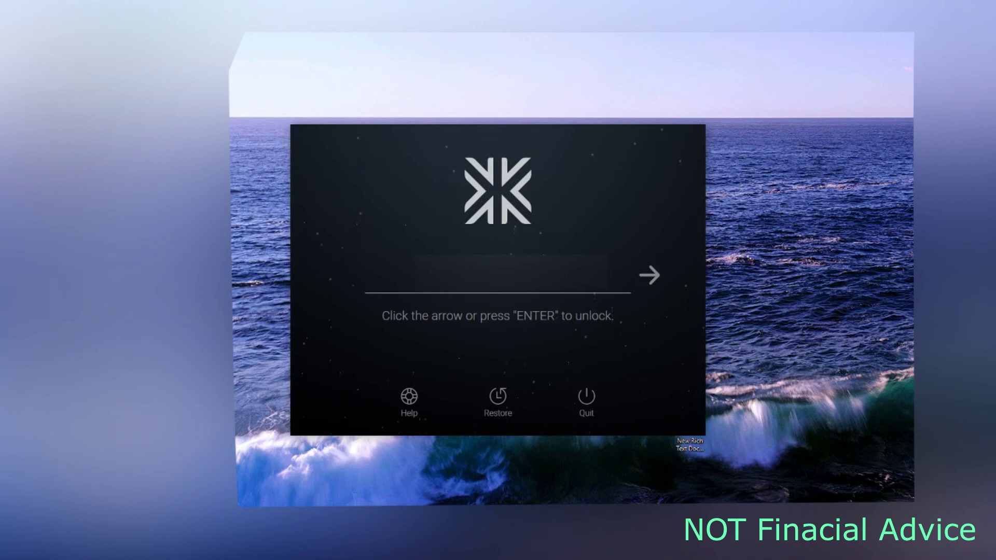
{"action": "key", "text": "Return"}
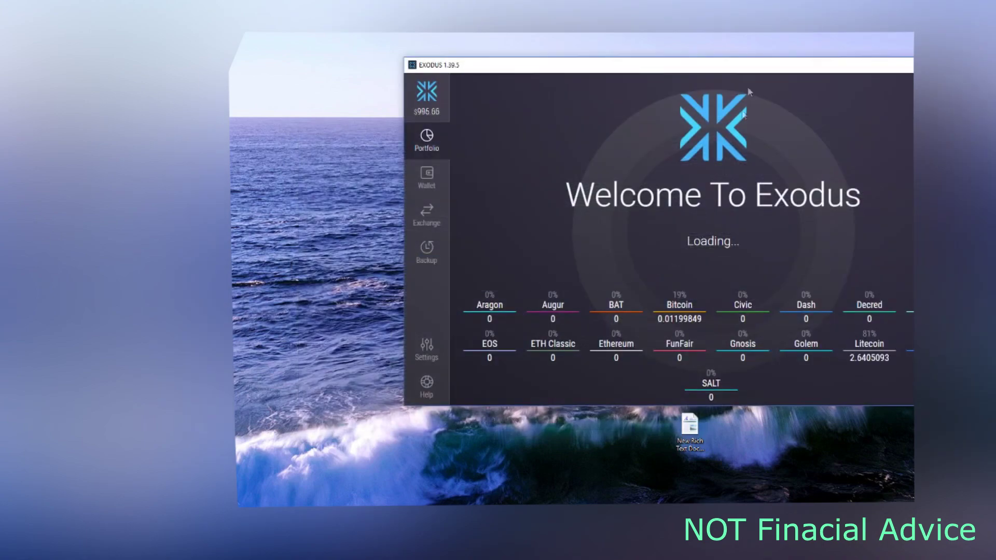
{"action": "left_click_drag", "start_coordinate": [753, 67], "coordinate": [603, 107]}
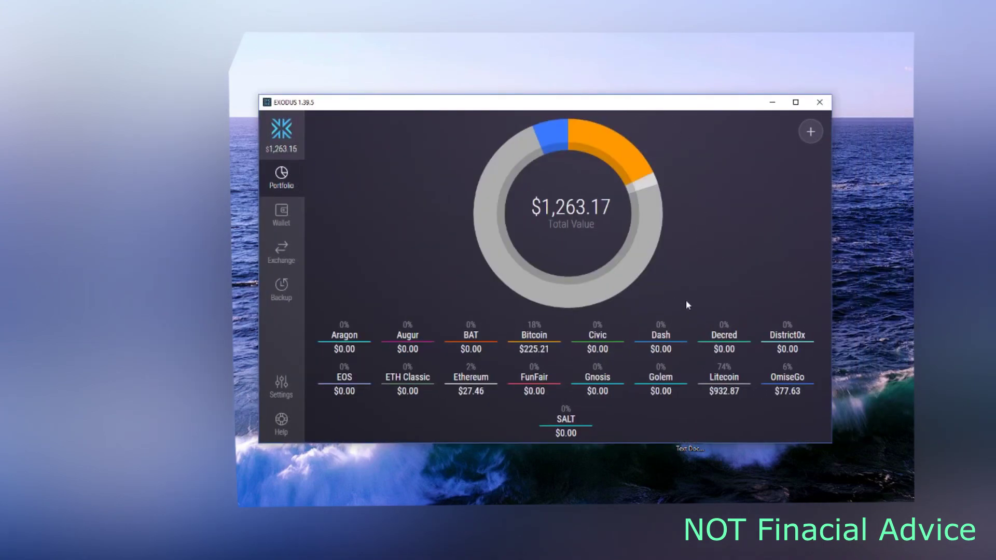
{"action": "left_click", "coordinate": [282, 255]}
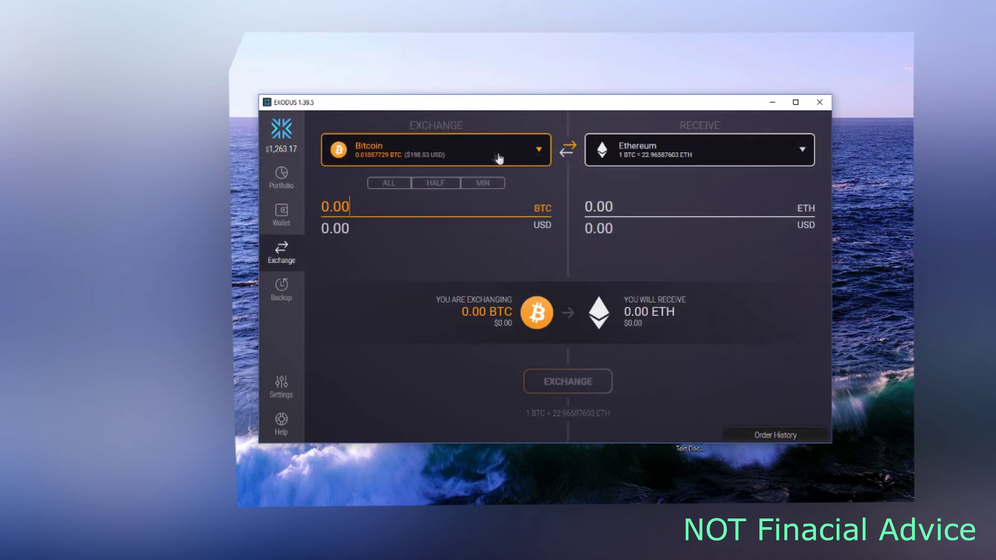
{"action": "left_click", "coordinate": [285, 223]}
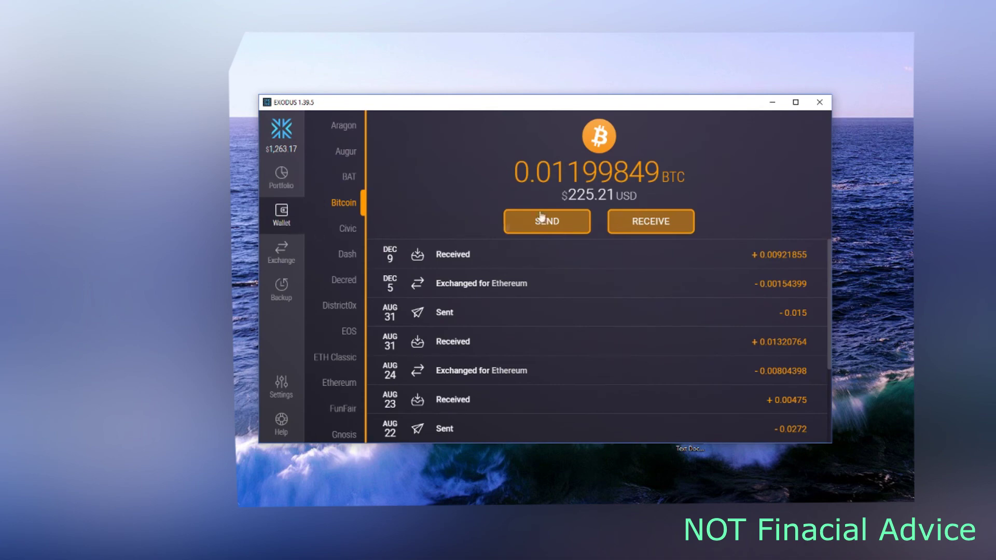
Select and copy the Bitcoin receive address from the Receive panel, then close the panel
{"action": "left_click", "coordinate": [648, 217]}
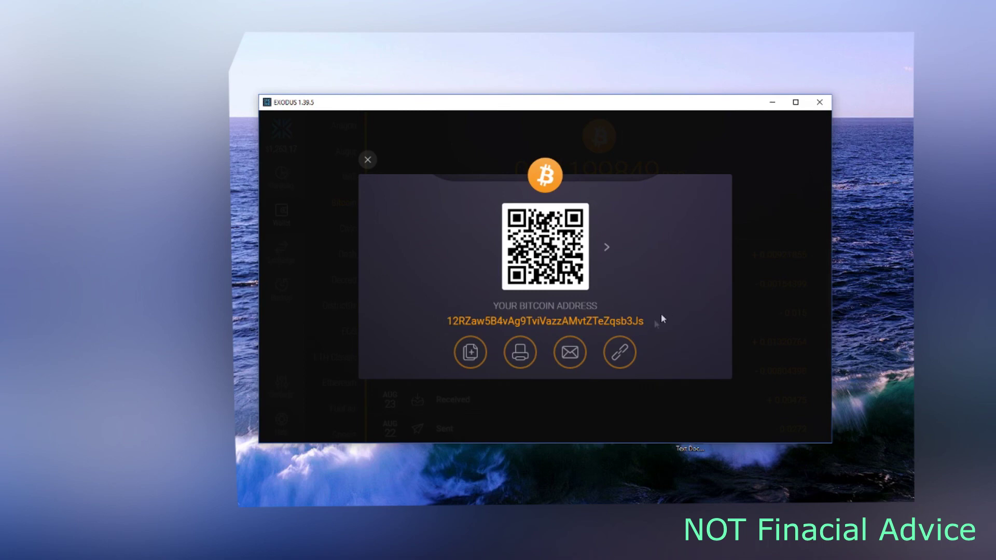
{"action": "left_click_drag", "start_coordinate": [646, 321], "coordinate": [447, 321]}
{"action": "double_click", "coordinate": [545, 321]}
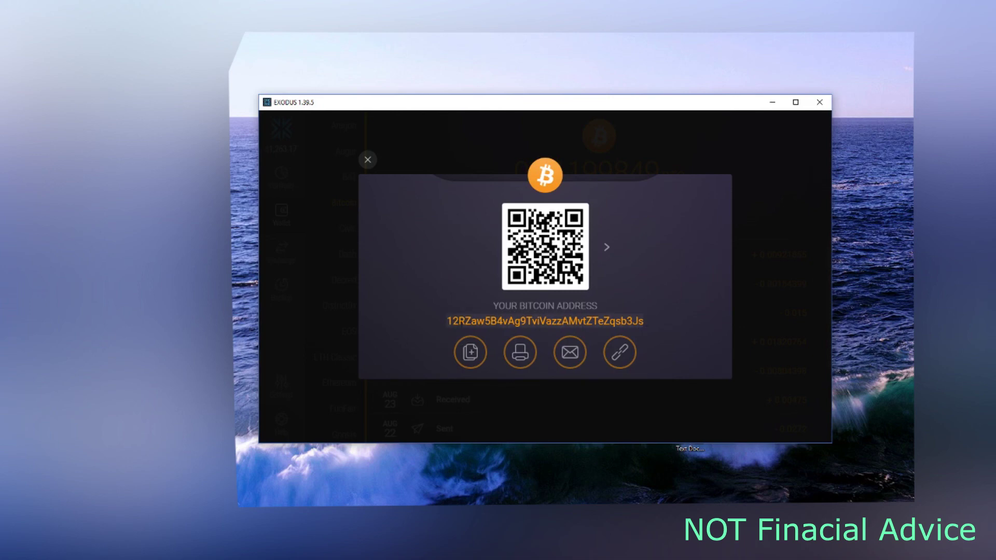
{"action": "left_click", "coordinate": [486, 352]}
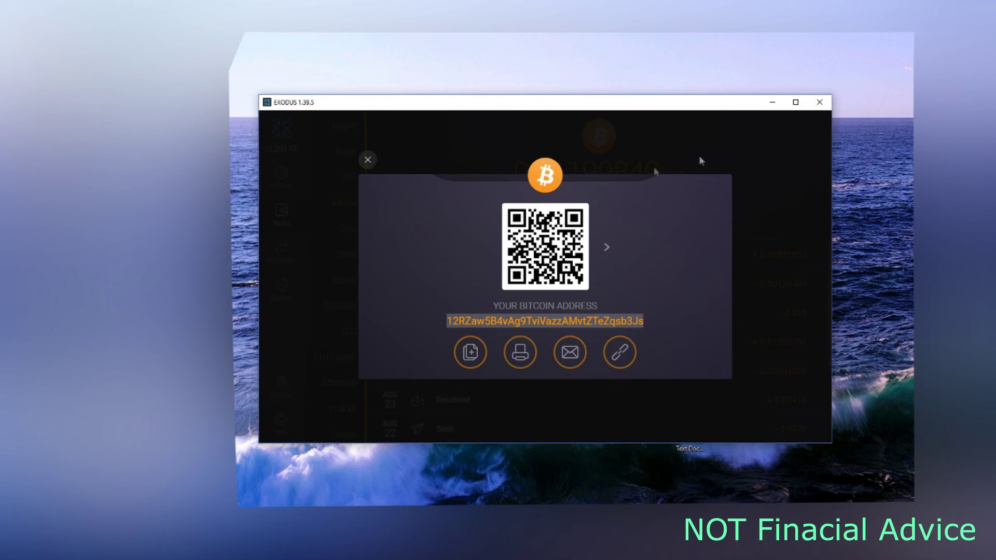
{"action": "left_click", "coordinate": [368, 160]}
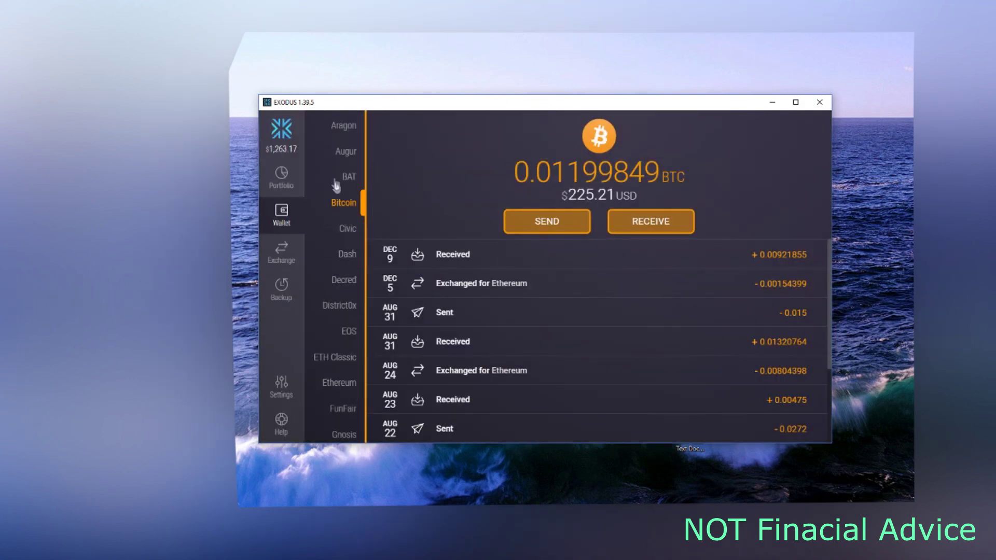
Open the Litecoin wallet (2.6405093 LTC), view its receive address and QR code, then close it
{"action": "scroll", "coordinate": [336, 307], "scroll_direction": "down", "scroll_amount": 3}
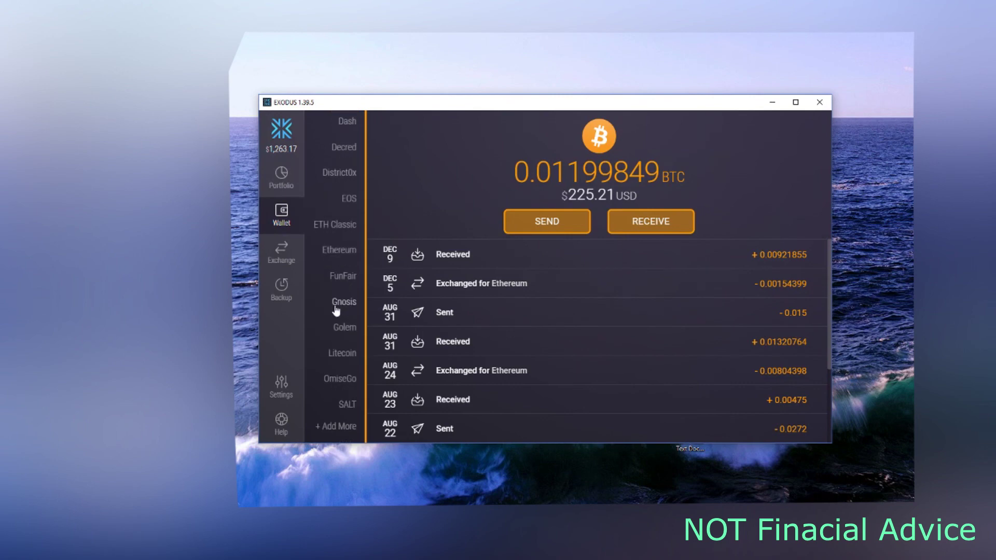
{"action": "left_click", "coordinate": [343, 354]}
{"action": "left_click", "coordinate": [638, 225]}
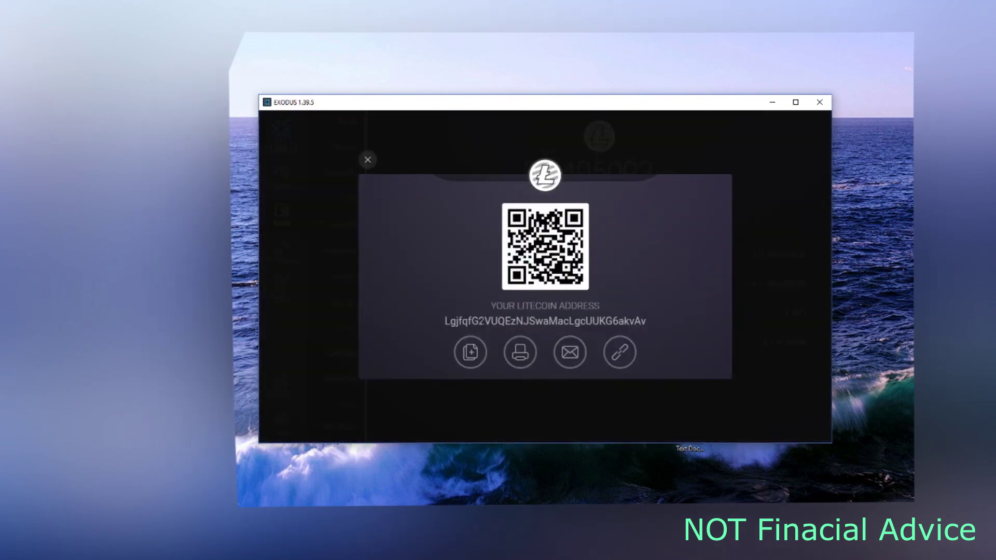
{"action": "left_click", "coordinate": [367, 160]}
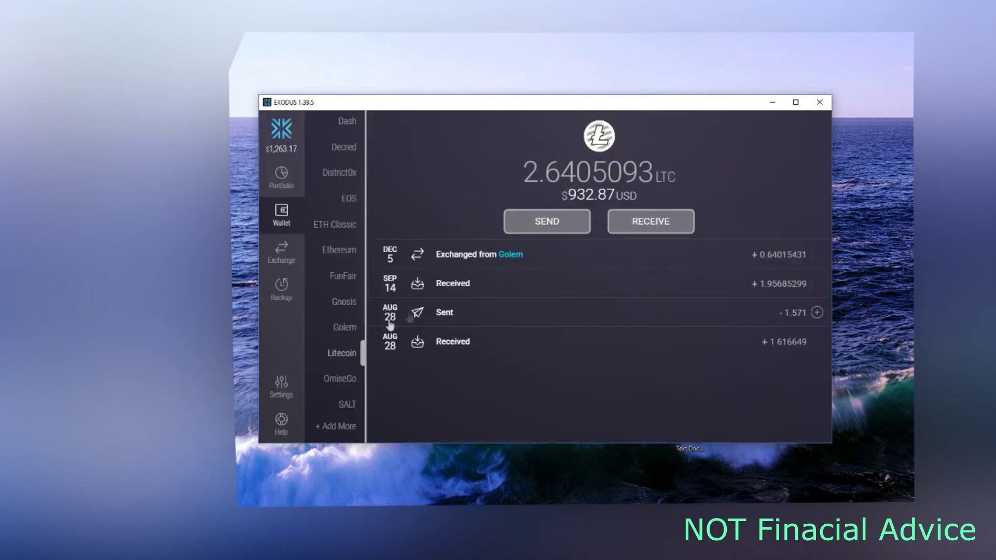